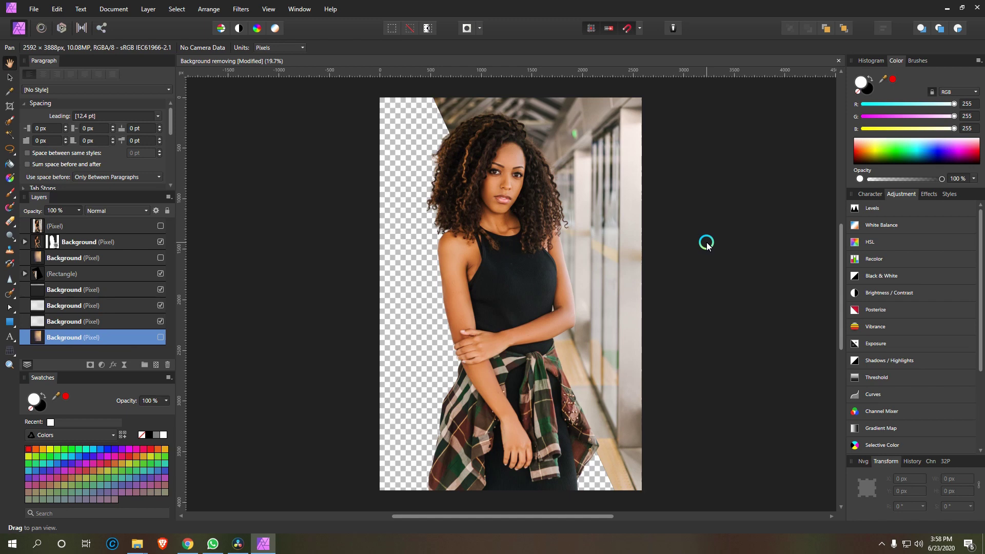
Hide the (Rectangle) layer holding the remaining station background behind the woman
{"action": "scroll", "coordinate": [502, 200], "scroll_direction": "up", "scroll_amount": 1}
{"action": "scroll", "coordinate": [502, 198], "scroll_direction": "up", "scroll_amount": 3}
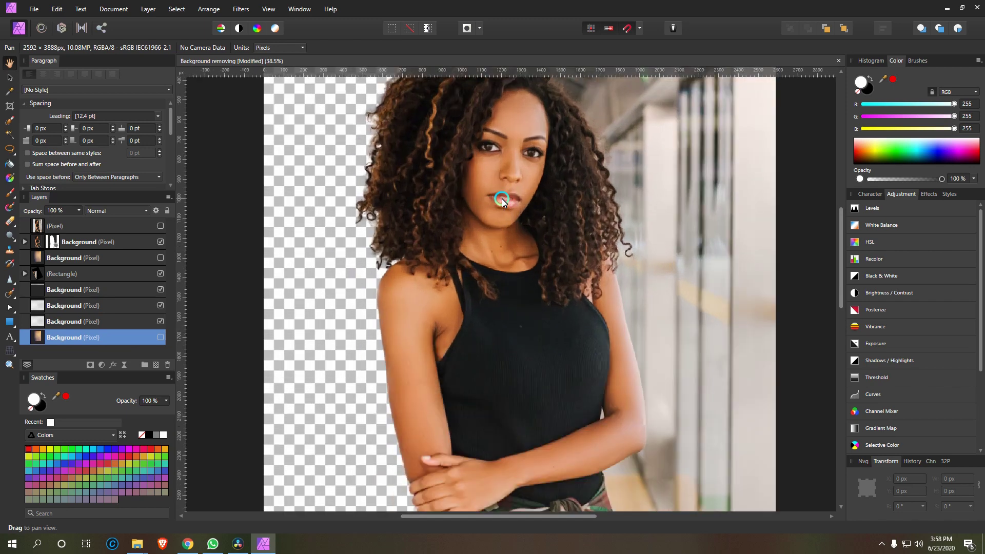
{"action": "scroll", "coordinate": [512, 267], "scroll_direction": "up", "scroll_amount": 1}
{"action": "left_click_drag", "start_coordinate": [512, 267], "coordinate": [522, 309]}
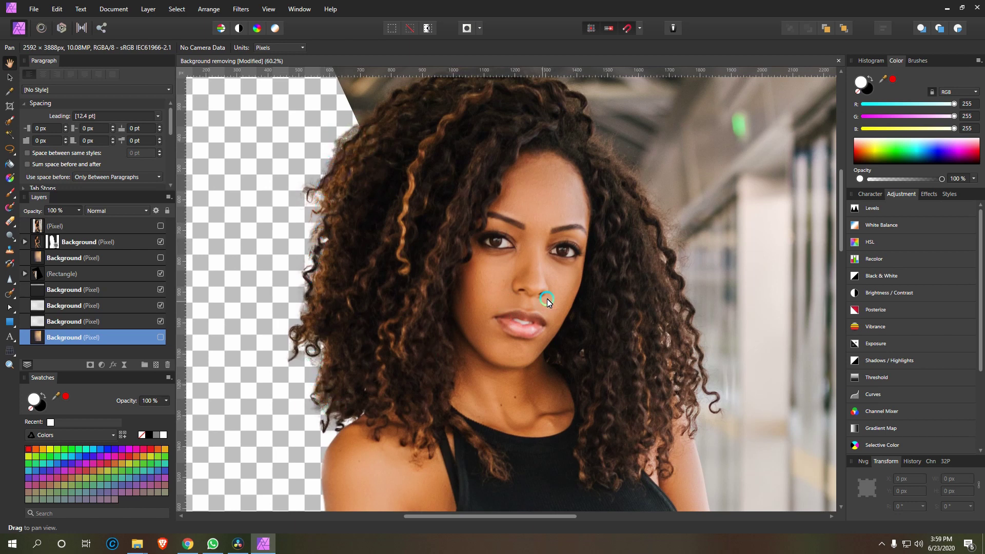
{"action": "scroll", "coordinate": [561, 288], "scroll_direction": "down", "scroll_amount": 5}
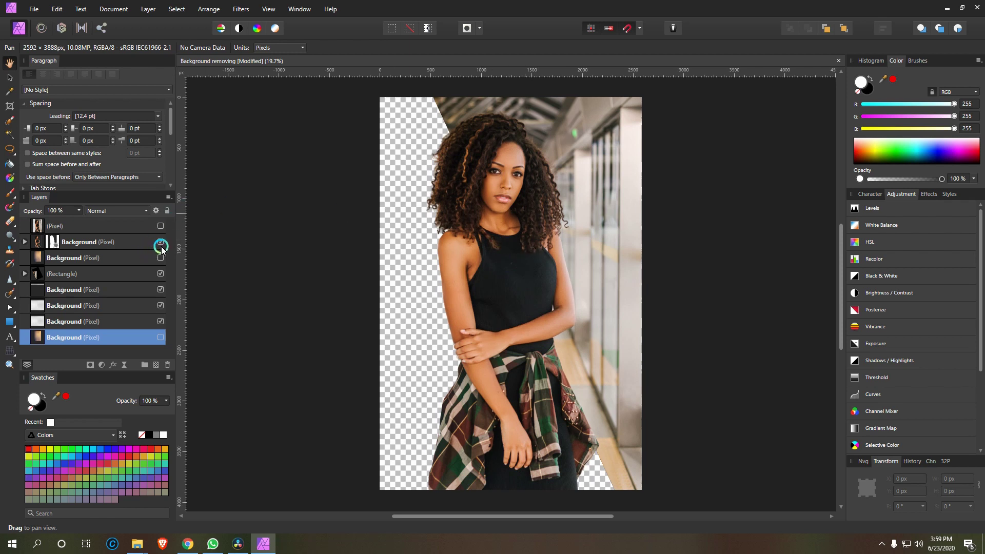
{"action": "left_click", "coordinate": [160, 274]}
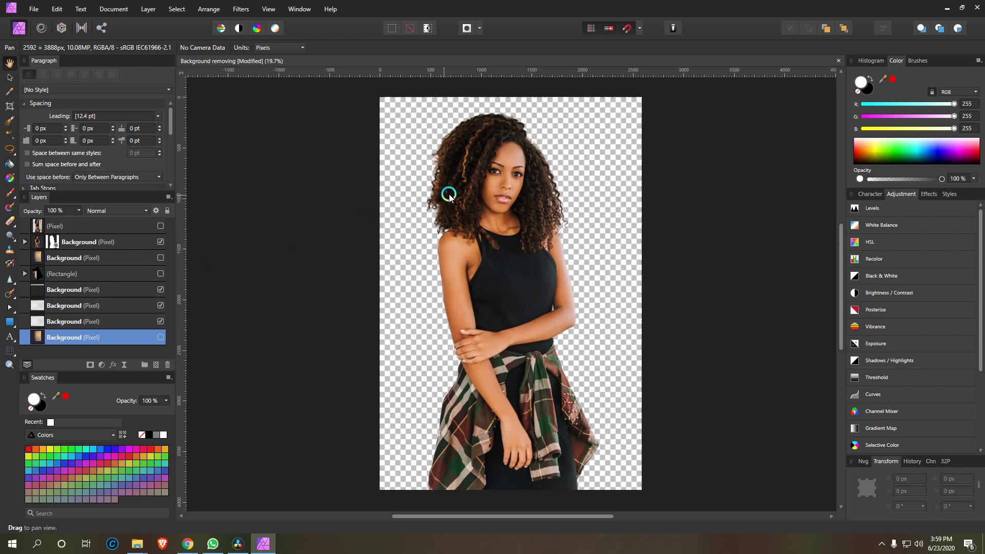
Inspect the cut-out hair edges and show the gradient Background layer directly beneath the masked woman layer
{"action": "scroll", "coordinate": [507, 143], "scroll_direction": "up", "scroll_amount": 5}
{"action": "scroll", "coordinate": [507, 144], "scroll_direction": "down", "scroll_amount": 1}
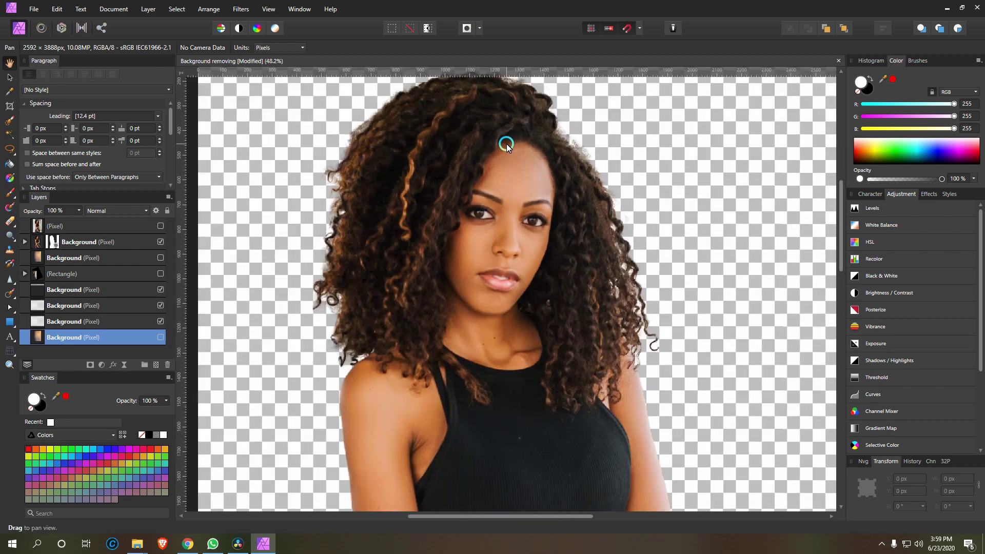
{"action": "left_click_drag", "start_coordinate": [501, 164], "coordinate": [519, 187]}
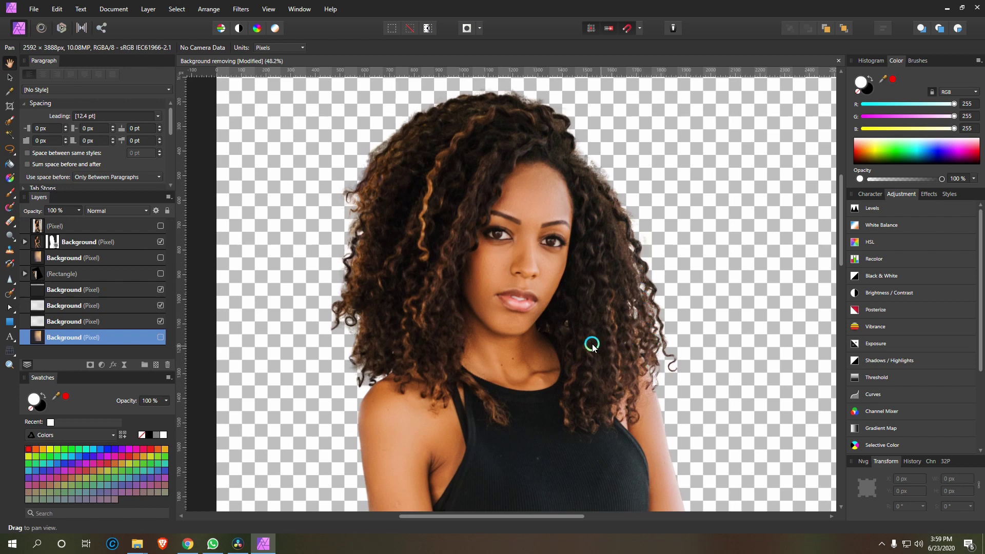
{"action": "scroll", "coordinate": [540, 248], "scroll_direction": "down", "scroll_amount": 5}
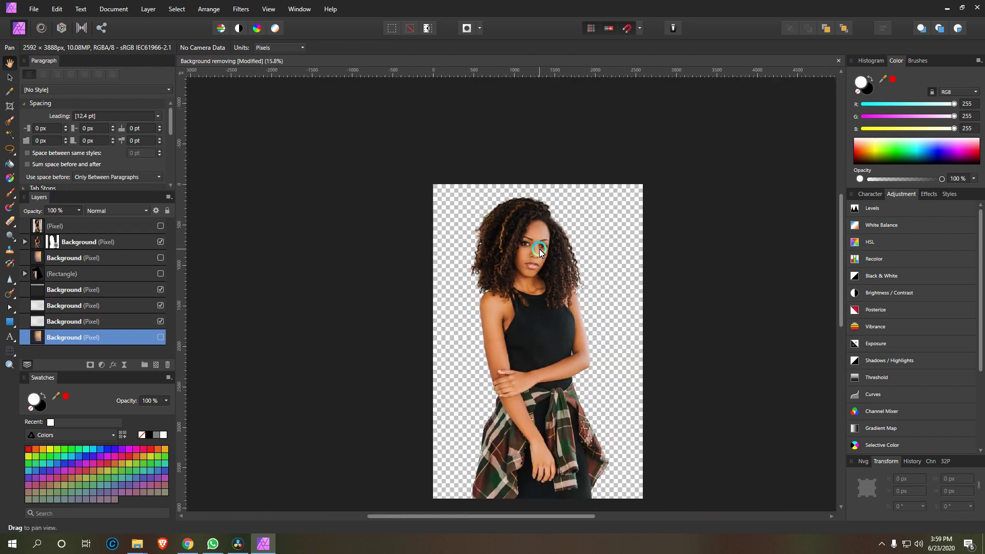
{"action": "left_click", "coordinate": [161, 260]}
{"action": "scroll", "coordinate": [559, 420], "scroll_direction": "up", "scroll_amount": 2}
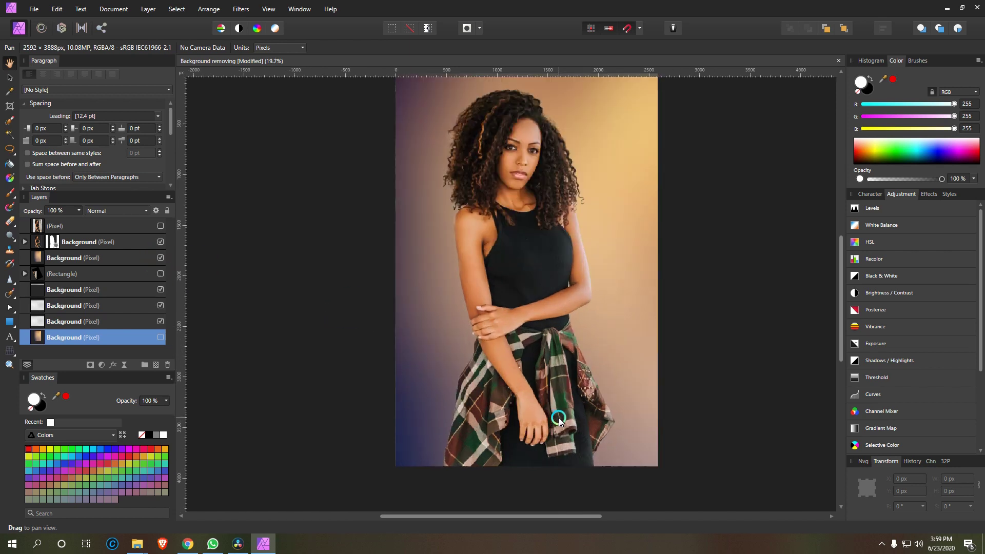
{"action": "scroll", "coordinate": [559, 344], "scroll_direction": "down", "scroll_amount": 1}
{"action": "key", "text": "ctrl+0"}
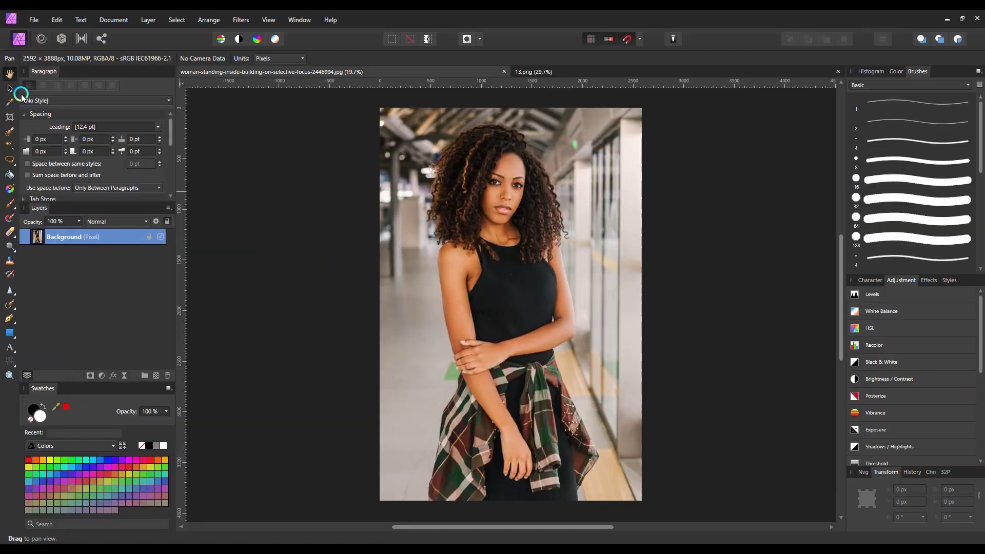
{"action": "left_click", "coordinate": [10, 89]}
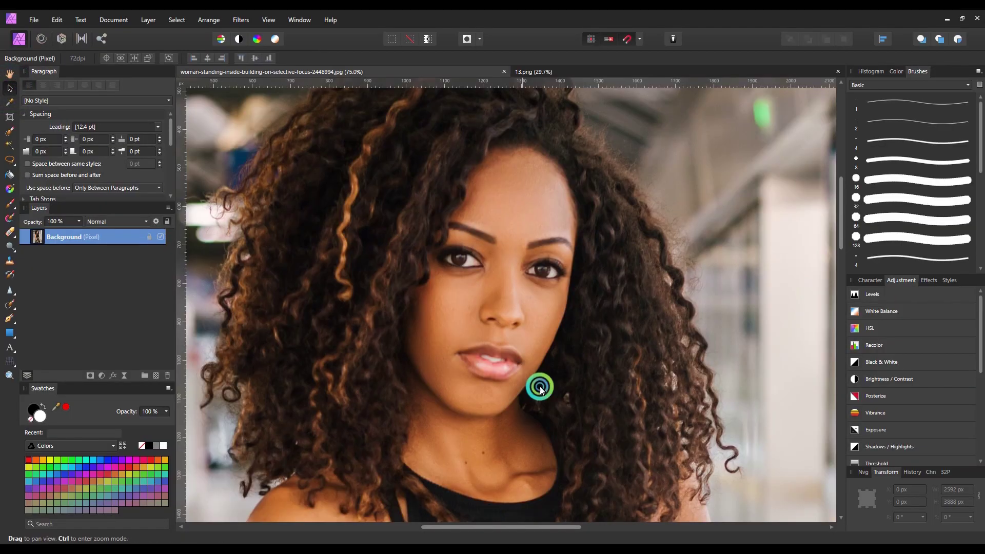
{"action": "left_click_drag", "start_coordinate": [537, 311], "coordinate": [579, 308]}
{"action": "left_click", "coordinate": [347, 245]}
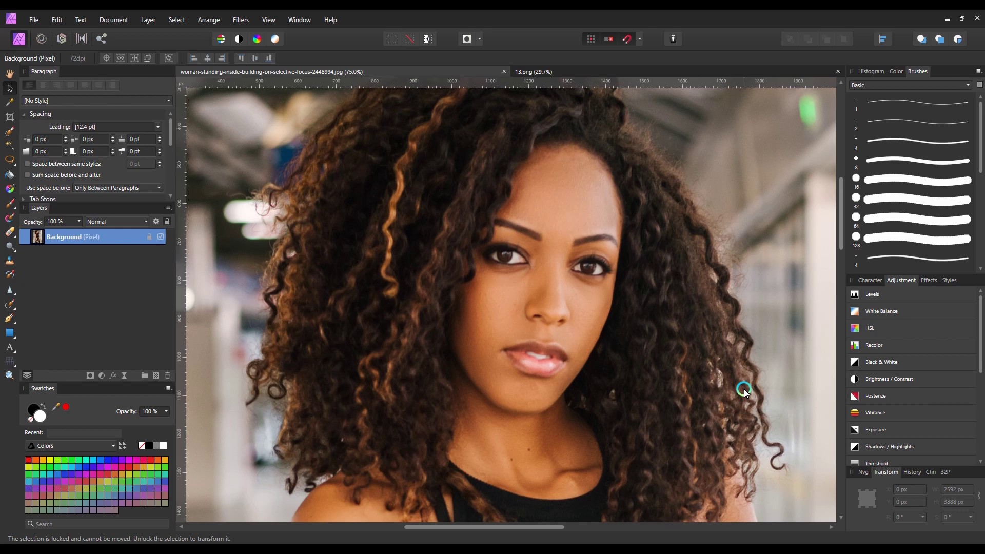
{"action": "key", "text": "ctrl+0"}
Start a Pen tool curve at the curl above the forehead on the hair's right edge and add a second curved node
{"action": "left_click", "coordinate": [8, 320]}
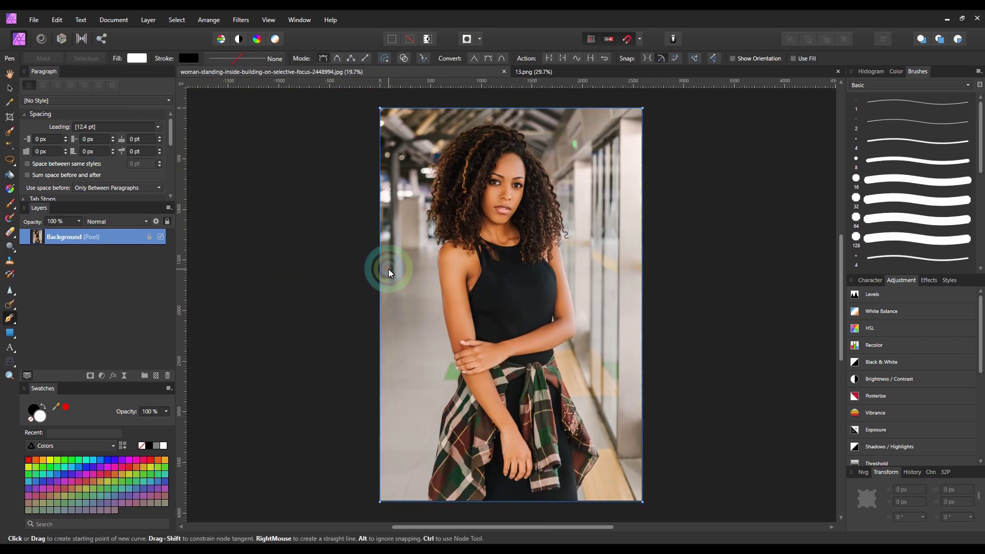
{"action": "scroll", "coordinate": [499, 241], "scroll_direction": "up", "scroll_amount": 1}
{"action": "scroll", "coordinate": [501, 241], "scroll_direction": "up", "scroll_amount": 3}
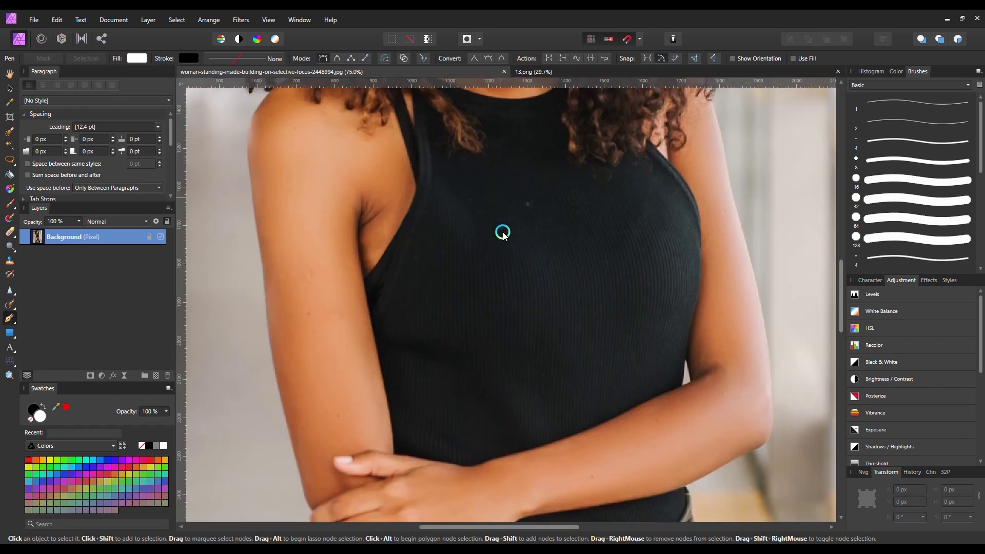
{"action": "left_click_drag", "start_coordinate": [542, 191], "coordinate": [522, 425]}
{"action": "left_click_drag", "start_coordinate": [548, 282], "coordinate": [555, 444]}
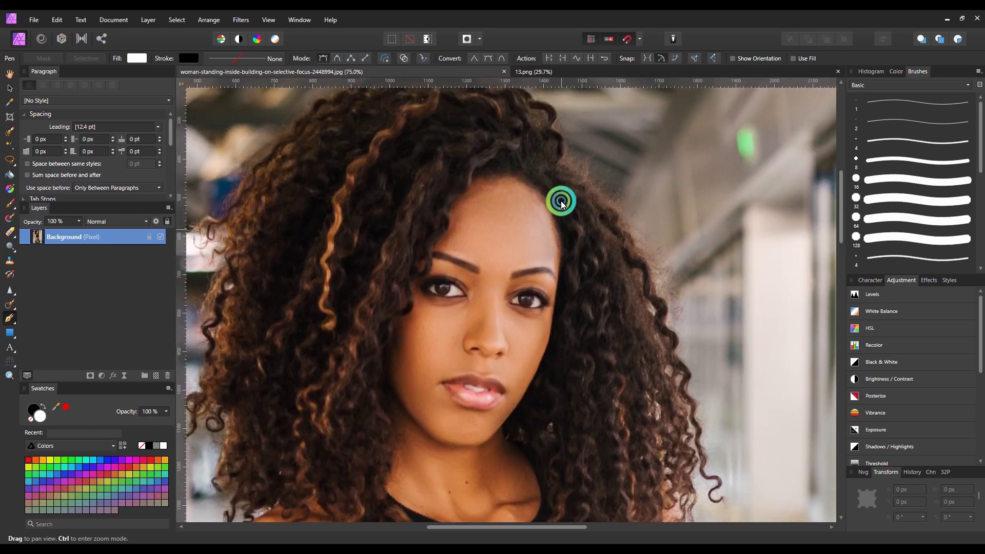
{"action": "left_click_drag", "start_coordinate": [561, 202], "coordinate": [563, 312]}
{"action": "scroll", "coordinate": [567, 316], "scroll_direction": "up", "scroll_amount": 1}
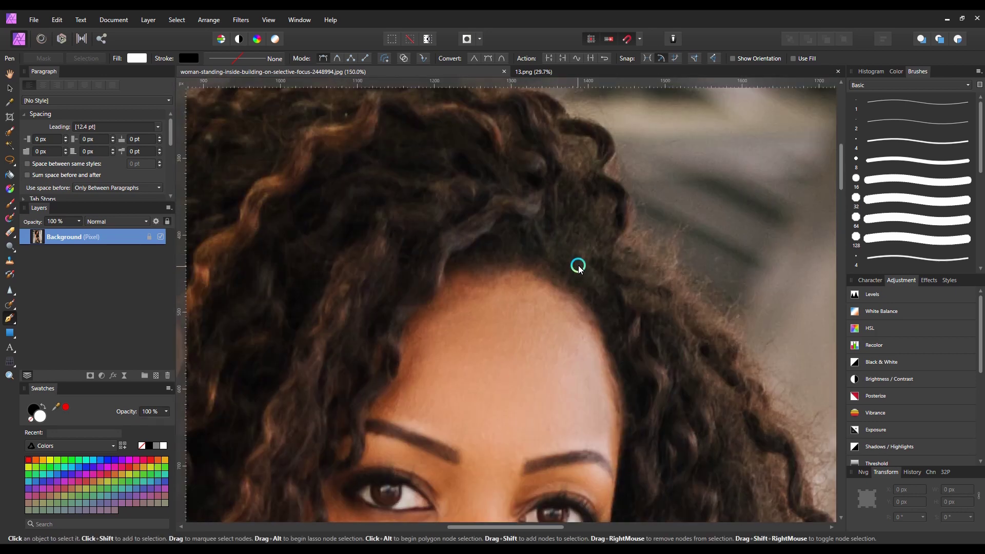
{"action": "scroll", "coordinate": [618, 315], "scroll_direction": "up", "scroll_amount": 2}
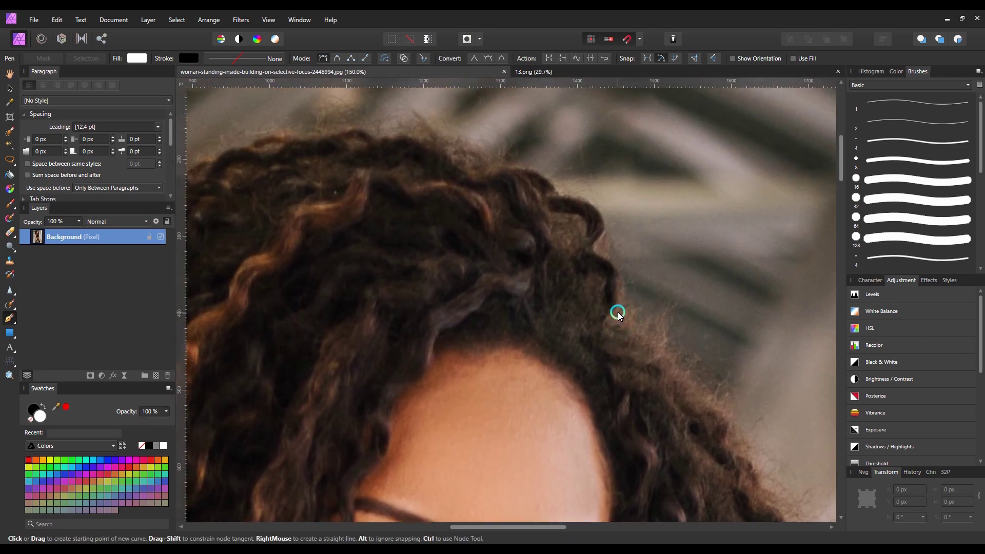
{"action": "left_click", "coordinate": [617, 313]}
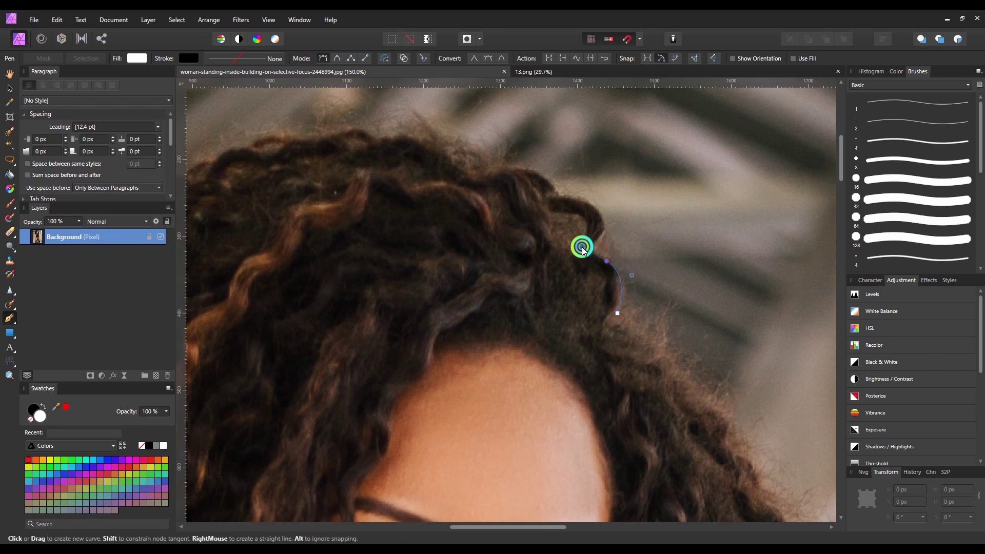
{"action": "left_click_drag", "start_coordinate": [579, 241], "coordinate": [578, 240]}
{"action": "left_click", "coordinate": [606, 260]}
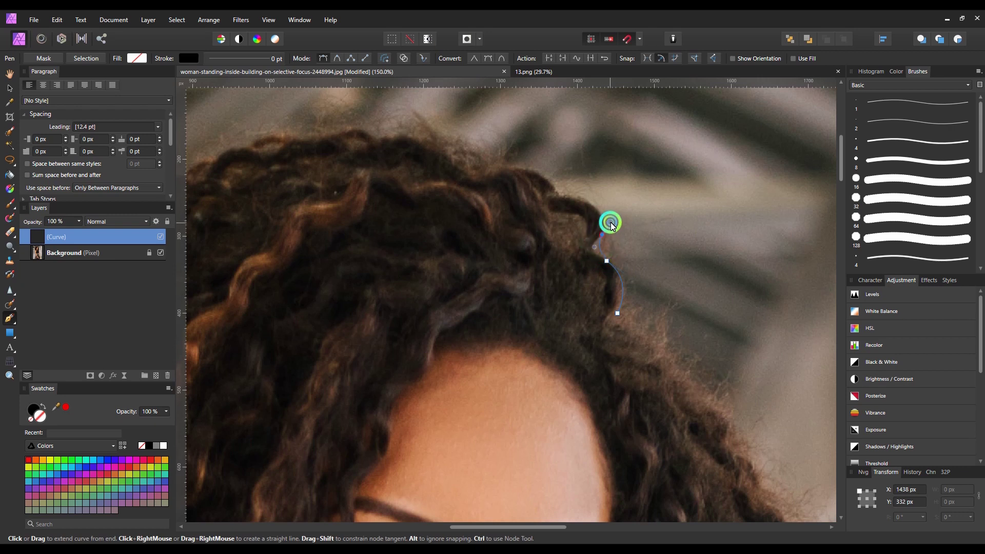
Extend the curve over the outer curls from the hair's upper right edge towards the crown
{"action": "left_click_drag", "start_coordinate": [619, 220], "coordinate": [618, 219]}
{"action": "left_click", "coordinate": [602, 235]}
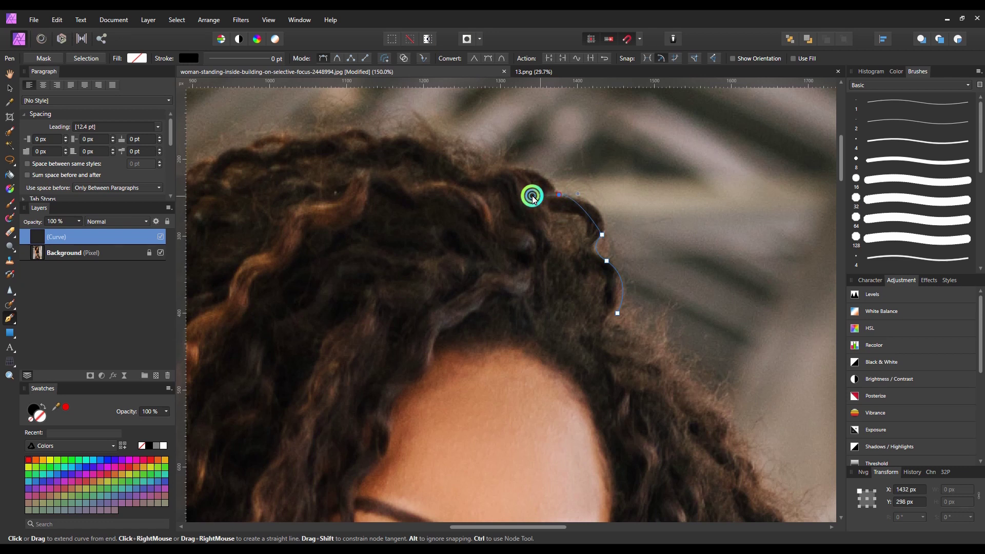
{"action": "left_click_drag", "start_coordinate": [506, 191], "coordinate": [505, 189]}
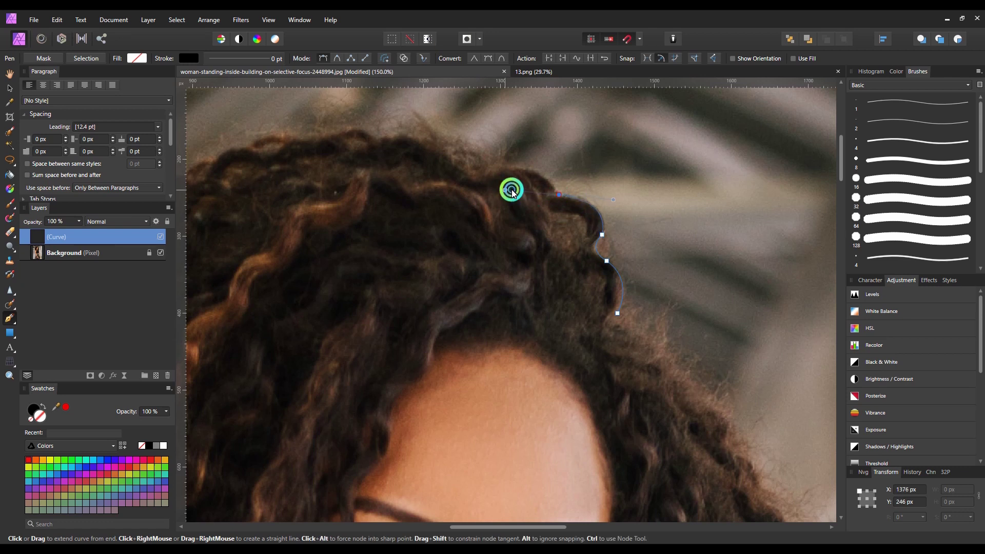
{"action": "left_click", "coordinate": [561, 199]}
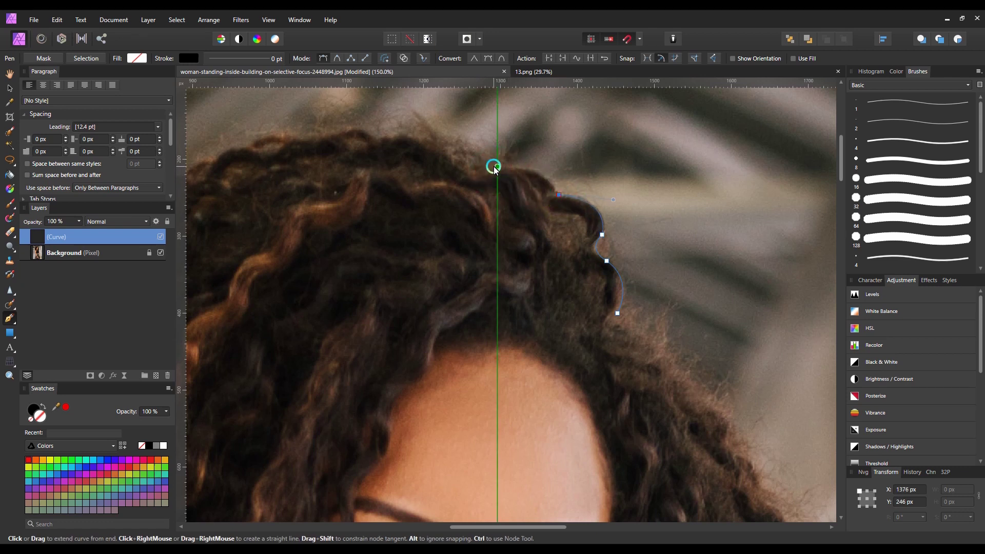
{"action": "left_click_drag", "start_coordinate": [496, 167], "coordinate": [453, 173]}
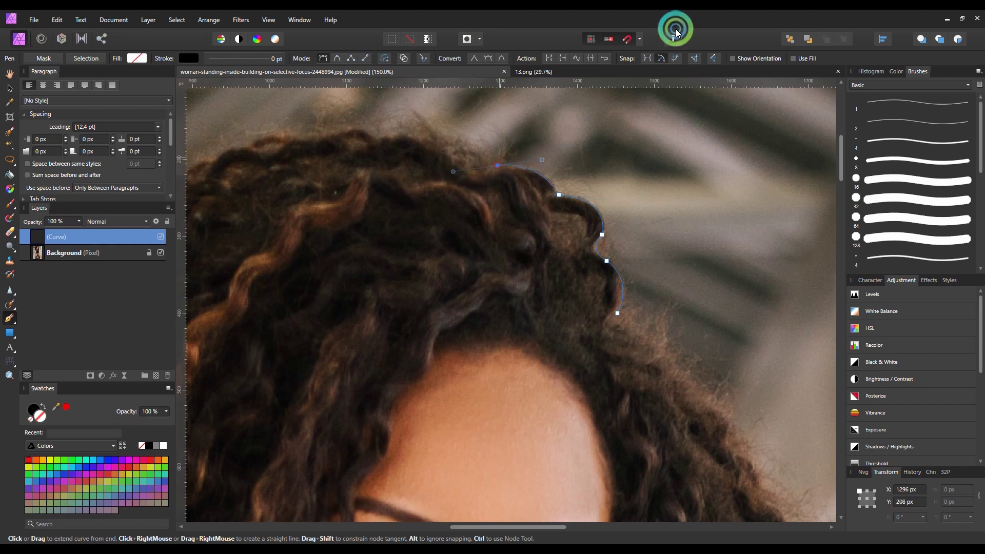
Turn off snapping and continue the curve along the top of the hair
{"action": "left_click", "coordinate": [630, 41]}
{"action": "left_click", "coordinate": [497, 166]}
{"action": "left_click_drag", "start_coordinate": [440, 145], "coordinate": [341, 153]}
{"action": "left_click", "coordinate": [441, 145]}
{"action": "left_click", "coordinate": [380, 139]}
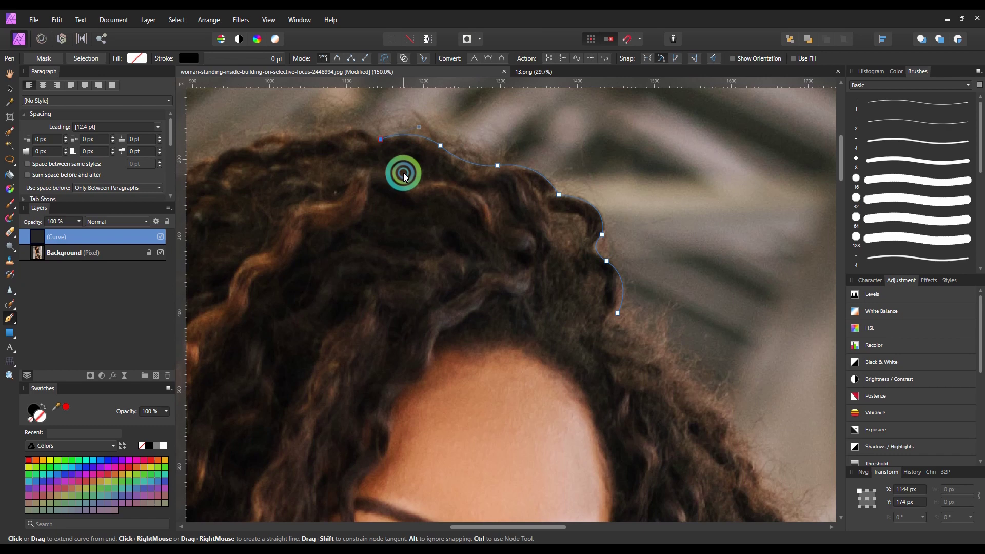
Trace the curve from the crown down the upper left slope of the hair
{"action": "left_click_drag", "start_coordinate": [403, 174], "coordinate": [577, 215]}
{"action": "left_click", "coordinate": [425, 188]}
{"action": "left_click", "coordinate": [388, 201]}
{"action": "left_click", "coordinate": [356, 213]}
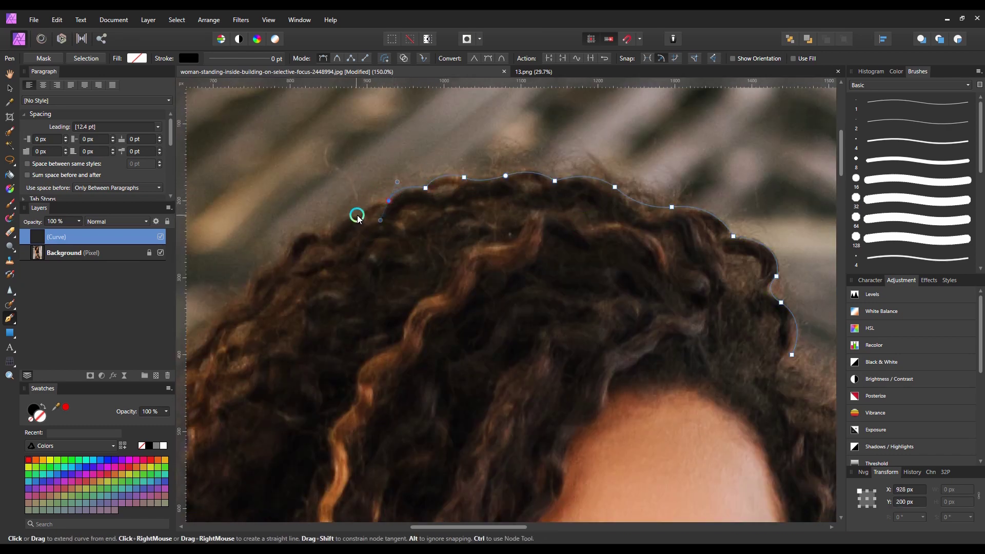
{"action": "left_click_drag", "start_coordinate": [327, 239], "coordinate": [450, 132]}
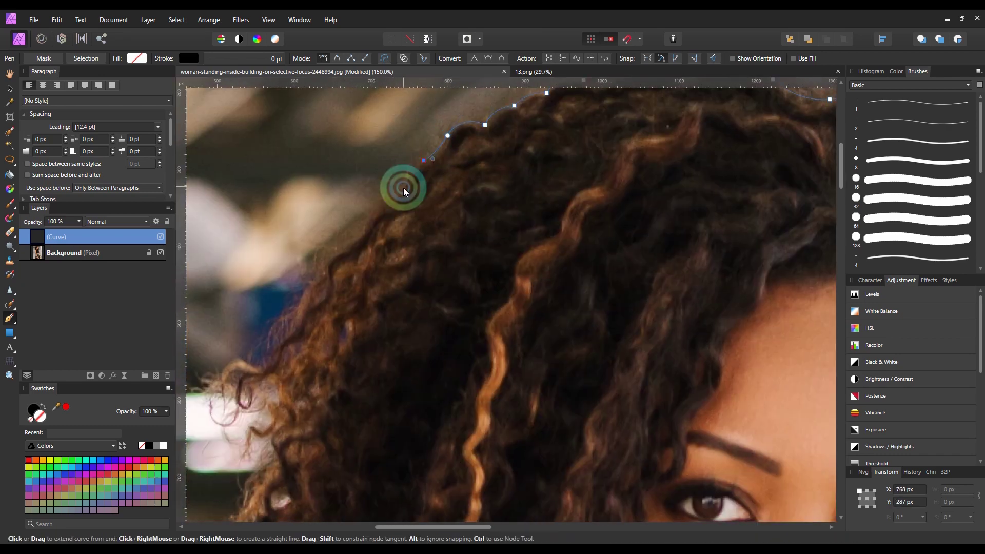
Continue the curve down the hair's left edge to just above the protruding stray curl
{"action": "left_click_drag", "start_coordinate": [388, 255], "coordinate": [441, 182]}
{"action": "left_click", "coordinate": [372, 204]}
{"action": "left_click", "coordinate": [349, 241]}
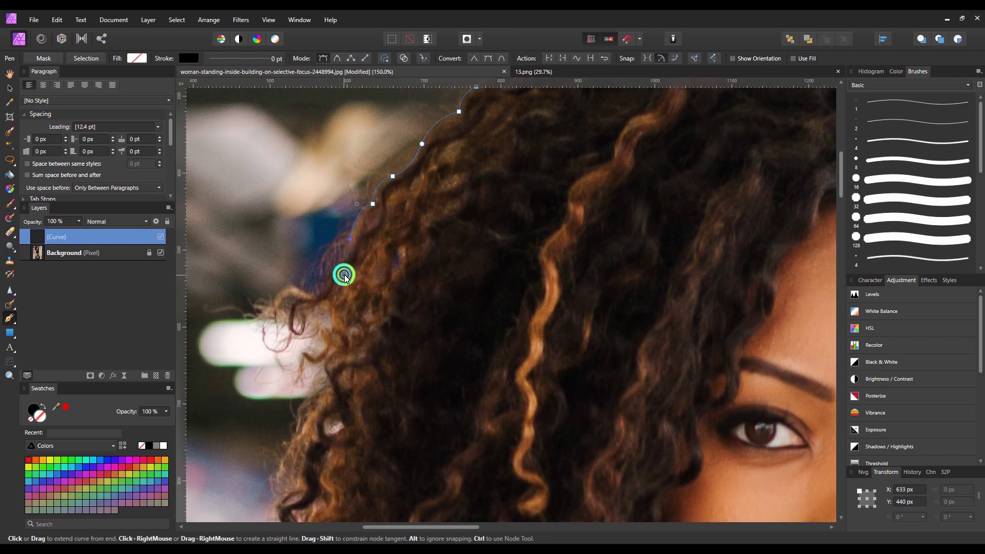
{"action": "left_click_drag", "start_coordinate": [343, 275], "coordinate": [348, 239]}
Trace the curve out around the stray curl on the hair's left side and back to the main hair edge
{"action": "left_click_drag", "start_coordinate": [328, 230], "coordinate": [320, 232]}
{"action": "left_click", "coordinate": [307, 244]}
{"action": "left_click", "coordinate": [327, 241]}
{"action": "left_click_drag", "start_coordinate": [326, 273], "coordinate": [362, 246]}
{"action": "left_click_drag", "start_coordinate": [363, 268], "coordinate": [363, 313]}
{"action": "left_click_drag", "start_coordinate": [437, 344], "coordinate": [520, 236]}
Follow the wavy strands down the hair's left edge with curved nodes to just above the lower spiral curl
{"action": "left_click_drag", "start_coordinate": [442, 214], "coordinate": [444, 224]}
{"action": "left_click_drag", "start_coordinate": [435, 242], "coordinate": [430, 257]}
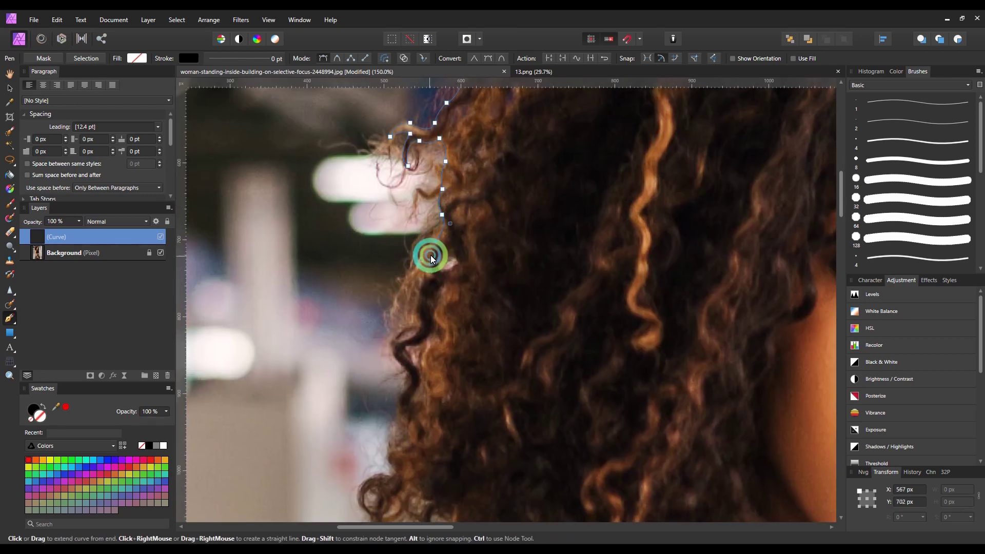
{"action": "left_click", "coordinate": [432, 276]}
{"action": "left_click_drag", "start_coordinate": [419, 316], "coordinate": [420, 328]}
{"action": "left_click_drag", "start_coordinate": [405, 337], "coordinate": [408, 369]}
{"action": "left_click_drag", "start_coordinate": [442, 380], "coordinate": [398, 292]}
{"action": "left_click_drag", "start_coordinate": [407, 320], "coordinate": [410, 329]}
{"action": "left_click_drag", "start_coordinate": [398, 338], "coordinate": [387, 342]}
Trace the curve around the spiral curl at the hair's lower left, out to its hanging tip
{"action": "left_click_drag", "start_coordinate": [397, 366], "coordinate": [346, 463]}
{"action": "left_click", "coordinate": [397, 366]}
{"action": "left_click", "coordinate": [377, 408]}
{"action": "left_click", "coordinate": [377, 430]}
{"action": "left_click", "coordinate": [361, 456]}
{"action": "left_click_drag", "start_coordinate": [382, 422], "coordinate": [377, 396]}
Trace the curve around the small looped curl beside the spiral curl
{"action": "left_click", "coordinate": [404, 410]}
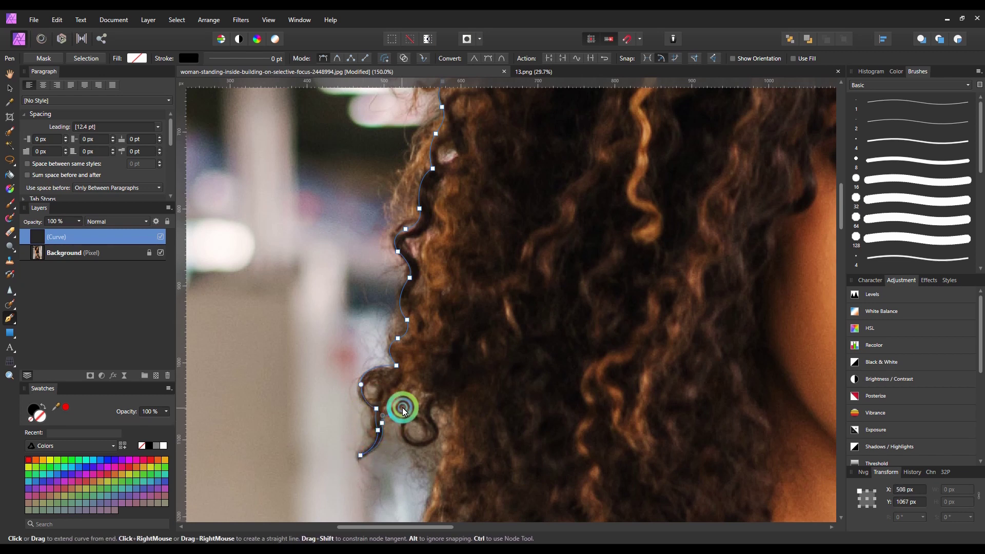
{"action": "left_click", "coordinate": [413, 421]}
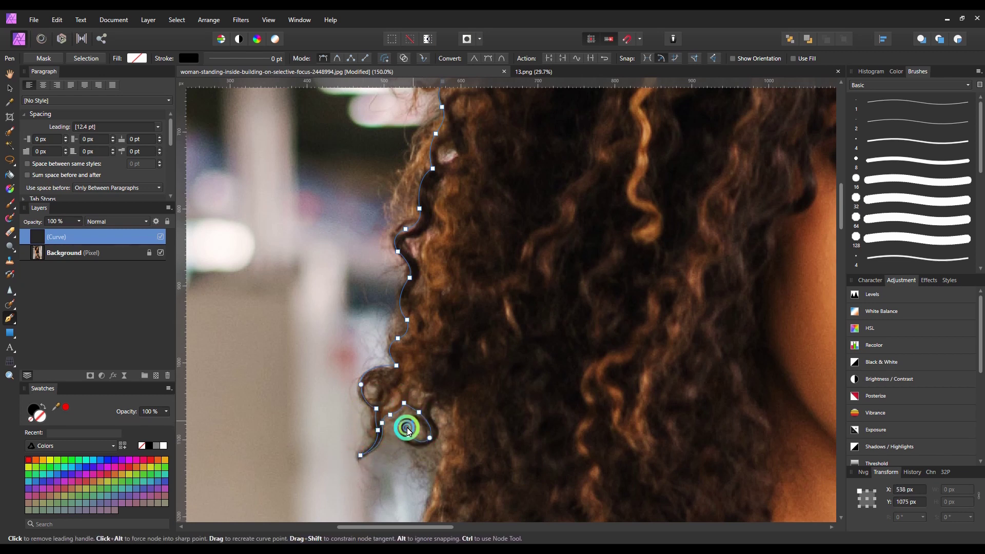
{"action": "left_click_drag", "start_coordinate": [403, 439], "coordinate": [422, 448]}
{"action": "left_click_drag", "start_coordinate": [440, 437], "coordinate": [452, 418]}
{"action": "left_click_drag", "start_coordinate": [435, 419], "coordinate": [462, 439]}
{"action": "left_click", "coordinate": [437, 403]}
Extend the curve down the lower left hair edge to the hanging strand above the shoulder
{"action": "scroll", "coordinate": [506, 414], "scroll_direction": "down", "scroll_amount": 3}
{"action": "left_click", "coordinate": [437, 373]}
{"action": "left_click", "coordinate": [427, 401]}
{"action": "left_click", "coordinate": [431, 439]}
{"action": "scroll", "coordinate": [456, 447], "scroll_direction": "down", "scroll_amount": 3}
{"action": "scroll", "coordinate": [470, 374], "scroll_direction": "up", "scroll_amount": 2}
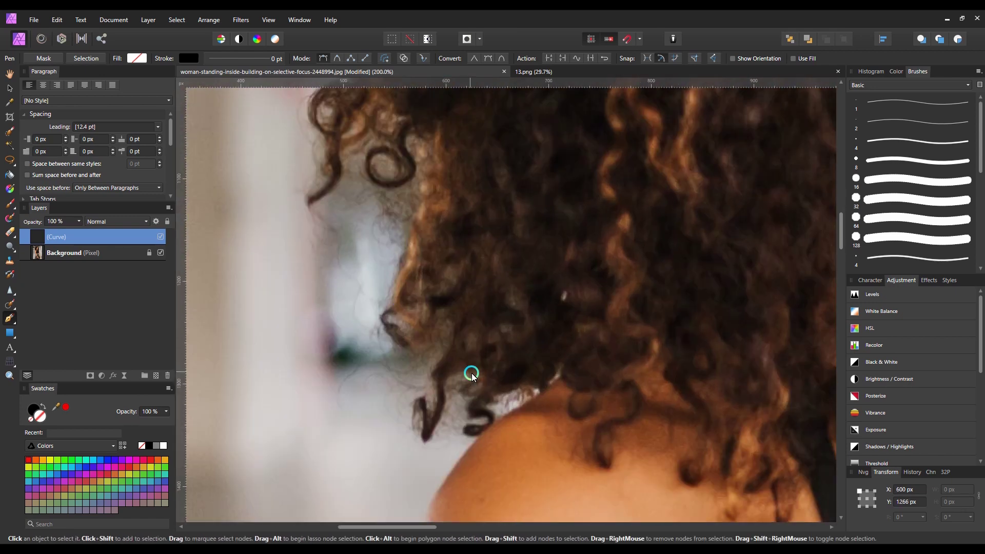
{"action": "left_click", "coordinate": [469, 244]}
{"action": "left_click_drag", "start_coordinate": [451, 284], "coordinate": [435, 316]}
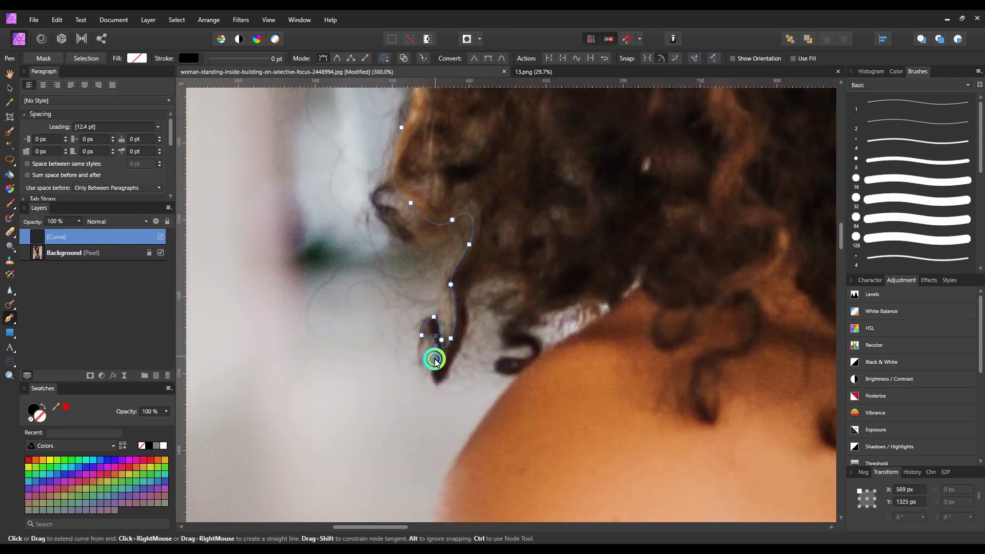
Bring the curve up from the hanging strand's tip and across the gap to the curl beside the shoulder
{"action": "left_click", "coordinate": [456, 353]}
{"action": "left_click", "coordinate": [466, 300]}
{"action": "left_click", "coordinate": [495, 275]}
{"action": "left_click", "coordinate": [525, 287]}
{"action": "left_click", "coordinate": [509, 320]}
Trace the curve around the small dark curl resting against the shoulder
{"action": "left_click_drag", "start_coordinate": [519, 343], "coordinate": [546, 340]}
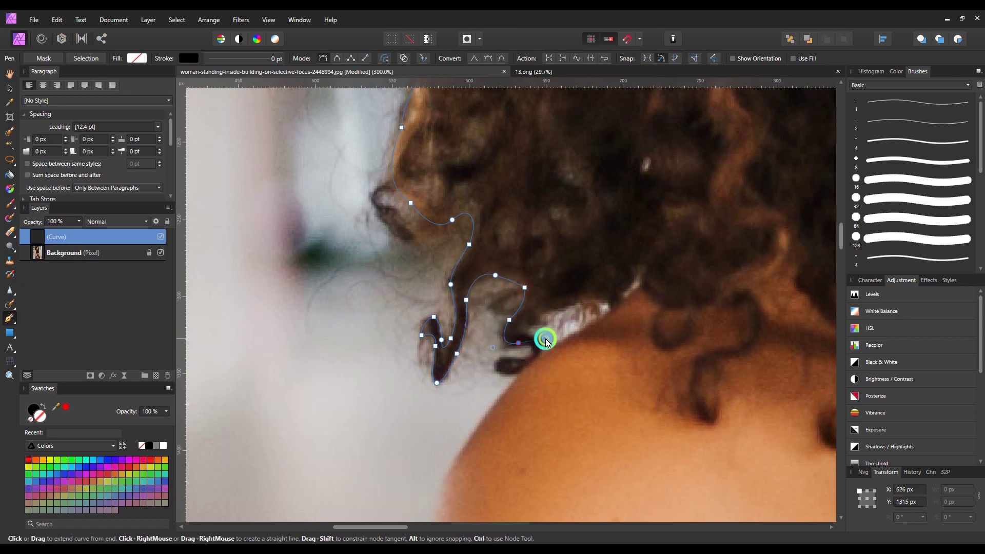
{"action": "left_click", "coordinate": [514, 358]}
{"action": "left_click", "coordinate": [498, 371]}
{"action": "left_click", "coordinate": [520, 375]}
{"action": "scroll", "coordinate": [556, 399], "scroll_direction": "down", "scroll_amount": 1}
{"action": "scroll", "coordinate": [544, 392], "scroll_direction": "up", "scroll_amount": 1}
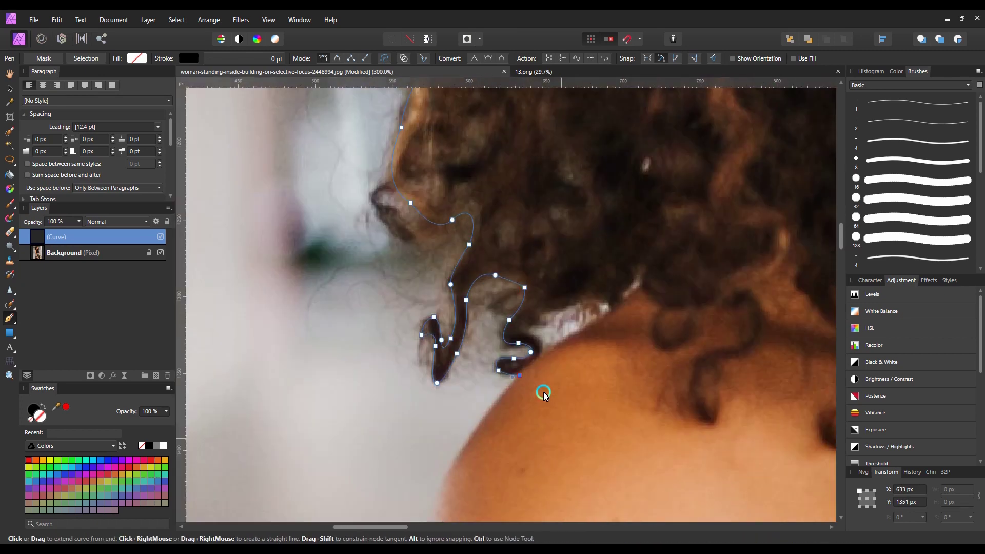
Continue the curve around the shoulder and down the outer edge of the upper arm
{"action": "scroll", "coordinate": [544, 392], "scroll_direction": "down", "scroll_amount": 3}
{"action": "left_click_drag", "start_coordinate": [465, 285], "coordinate": [451, 326]}
{"action": "left_click_drag", "start_coordinate": [495, 342], "coordinate": [386, 158]}
{"action": "left_click_drag", "start_coordinate": [340, 284], "coordinate": [354, 387]}
{"action": "scroll", "coordinate": [355, 387], "scroll_direction": "down", "scroll_amount": 1}
{"action": "left_click_drag", "start_coordinate": [396, 428], "coordinate": [389, 281]}
{"action": "left_click_drag", "start_coordinate": [403, 380], "coordinate": [409, 387]}
Extend the curve down the outer edge of the arm to just above the fingers gripping the elbow
{"action": "scroll", "coordinate": [409, 387], "scroll_direction": "down", "scroll_amount": 1}
{"action": "left_click_drag", "start_coordinate": [474, 516], "coordinate": [478, 281]}
{"action": "left_click_drag", "start_coordinate": [422, 228], "coordinate": [423, 282]}
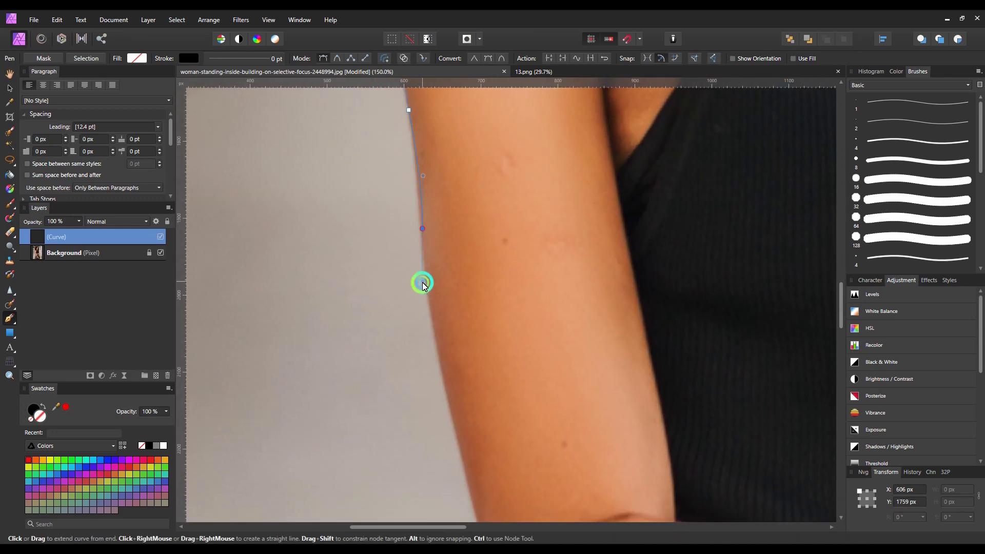
{"action": "left_click", "coordinate": [449, 406]}
{"action": "scroll", "coordinate": [489, 387], "scroll_direction": "down", "scroll_amount": 3}
{"action": "left_click_drag", "start_coordinate": [501, 447], "coordinate": [504, 449]}
{"action": "key", "text": "ctrl+plus"}
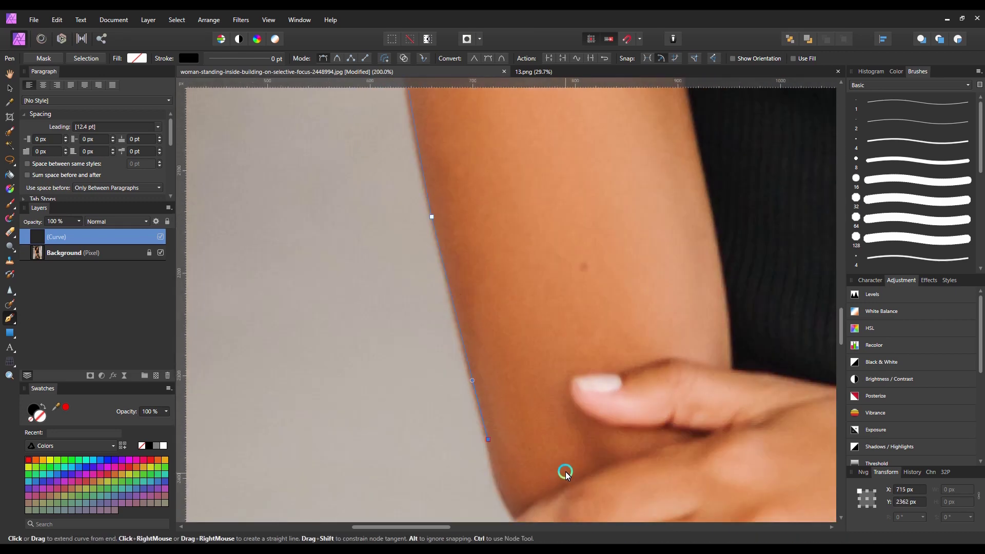
Trace the curve around the fingertips wrapped over the elbow, down to where the plaid shirt begins
{"action": "left_click_drag", "start_coordinate": [565, 471], "coordinate": [511, 270]}
{"action": "left_click", "coordinate": [483, 378]}
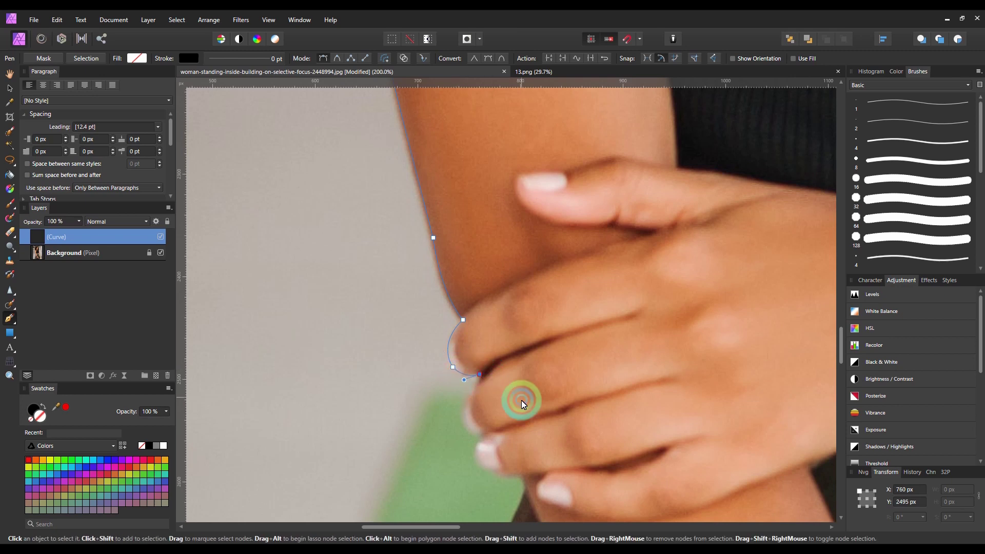
{"action": "scroll", "coordinate": [521, 400], "scroll_direction": "up", "scroll_amount": 2}
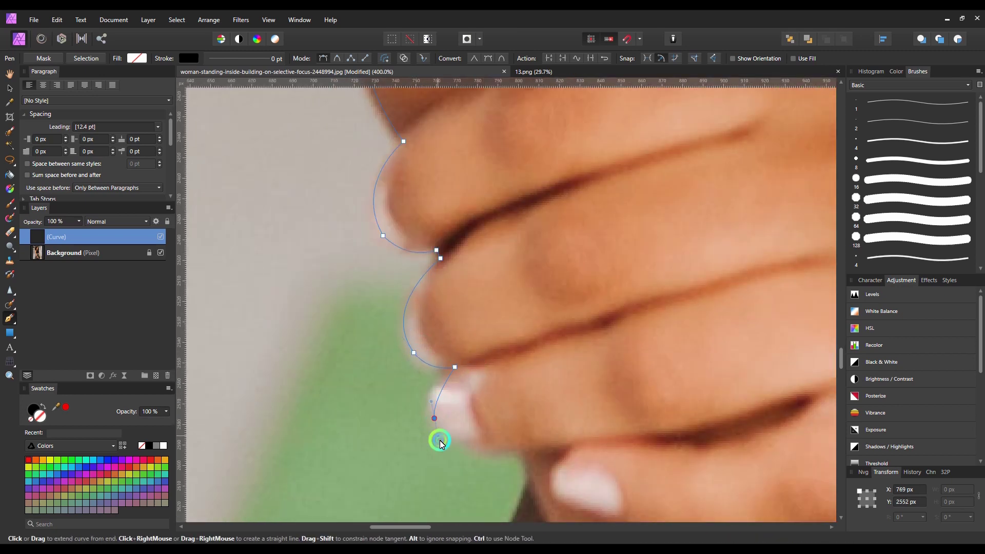
{"action": "left_click_drag", "start_coordinate": [440, 440], "coordinate": [440, 445]}
{"action": "scroll", "coordinate": [440, 443], "scroll_direction": "down", "scroll_amount": 3}
{"action": "left_click", "coordinate": [521, 340]}
{"action": "left_click", "coordinate": [532, 369]}
Continue the curve down the upper fold of the tied plaid shirt, just below the hand
{"action": "key", "text": "ctrl+minus"}
{"action": "key", "text": "ctrl+minus"}
{"action": "left_click_drag", "start_coordinate": [548, 390], "coordinate": [561, 217]}
{"action": "left_click_drag", "start_coordinate": [507, 268], "coordinate": [499, 285]}
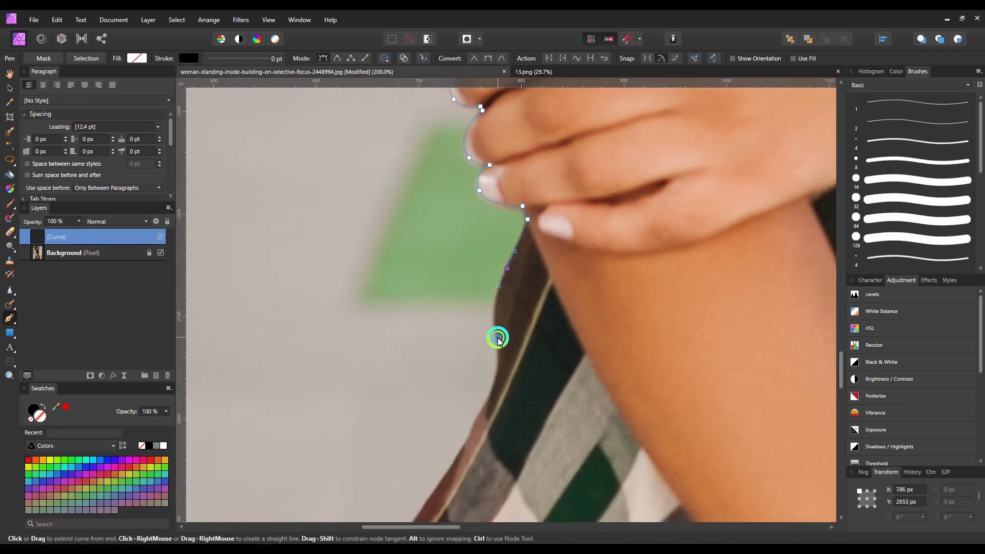
{"action": "key", "text": "ctrl+z"}
{"action": "left_click_drag", "start_coordinate": [488, 402], "coordinate": [471, 429]}
{"action": "scroll", "coordinate": [423, 307], "scroll_direction": "down", "scroll_amount": 3}
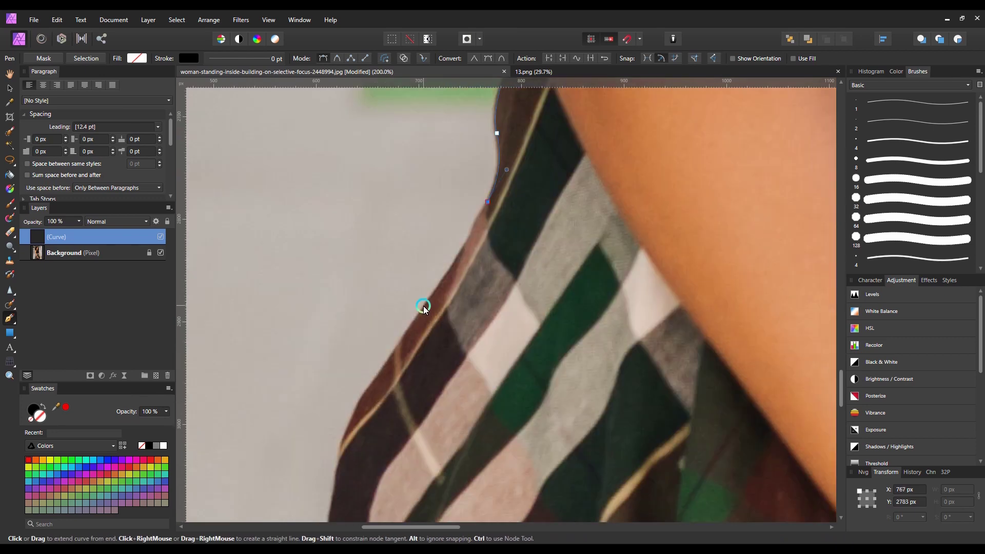
Trace the curve along the plaid shirt's outward-flaring outer edge, down past the hip
{"action": "left_click", "coordinate": [423, 308], "text": "alt"}
{"action": "mouse_move", "coordinate": [360, 400]}
{"action": "left_mouse_down"}
{"action": "mouse_move", "coordinate": [346, 422]}
{"action": "mouse_move", "coordinate": [429, 209]}
{"action": "mouse_move", "coordinate": [419, 141]}
{"action": "left_mouse_up"}
{"action": "left_click", "coordinate": [391, 117], "text": "alt"}
{"action": "left_click_drag", "start_coordinate": [371, 170], "coordinate": [371, 180]}
{"action": "left_click", "coordinate": [372, 174], "text": "alt"}
{"action": "left_click_drag", "start_coordinate": [345, 363], "coordinate": [337, 445]}
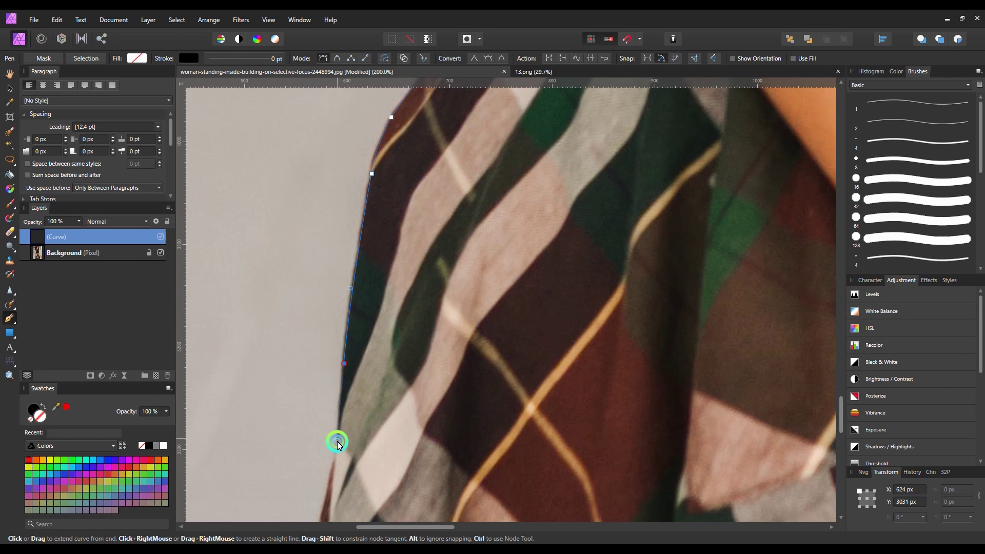
{"action": "scroll", "coordinate": [338, 441], "scroll_direction": "down", "scroll_amount": 1}
{"action": "left_click", "coordinate": [345, 286], "text": "alt"}
{"action": "left_click", "coordinate": [326, 418], "text": "alt"}
Follow the plaid shirt's lower outer edge with the curve down to the bottom border of the photo
{"action": "scroll", "coordinate": [324, 414], "scroll_direction": "down", "scroll_amount": 3}
{"action": "left_click_drag", "start_coordinate": [295, 367], "coordinate": [416, 275]}
{"action": "left_click", "coordinate": [294, 368], "text": "alt"}
{"action": "scroll", "coordinate": [290, 366], "scroll_direction": "down", "scroll_amount": 2}
{"action": "left_click", "coordinate": [433, 229], "text": "alt"}
{"action": "left_click", "coordinate": [419, 262], "text": "alt"}
{"action": "left_click_drag", "start_coordinate": [405, 319], "coordinate": [406, 348]}
{"action": "left_click_drag", "start_coordinate": [408, 473], "coordinate": [394, 359]}
{"action": "left_click", "coordinate": [396, 355]}
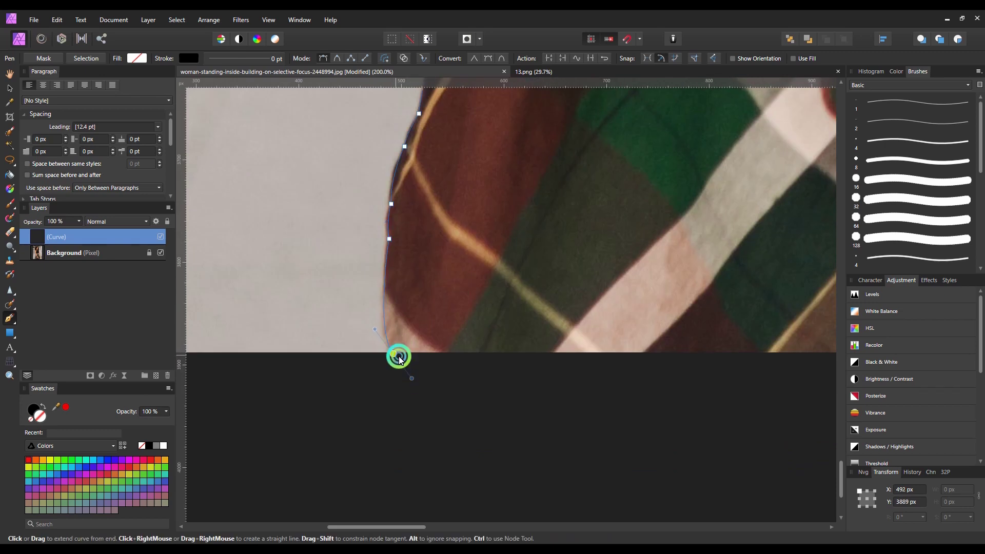
Run the curve straight along the photo's bottom border to the far edge of the dark ribbed garment
{"action": "key", "text": "ctrl+0"}
{"action": "scroll", "coordinate": [575, 390], "scroll_direction": "up", "scroll_amount": 2}
{"action": "left_click_drag", "start_coordinate": [595, 359], "coordinate": [584, 75]}
{"action": "scroll", "coordinate": [506, 257], "scroll_direction": "up", "scroll_amount": 3}
{"action": "left_click_drag", "start_coordinate": [506, 277], "coordinate": [506, 289]}
{"action": "left_click", "coordinate": [504, 260]}
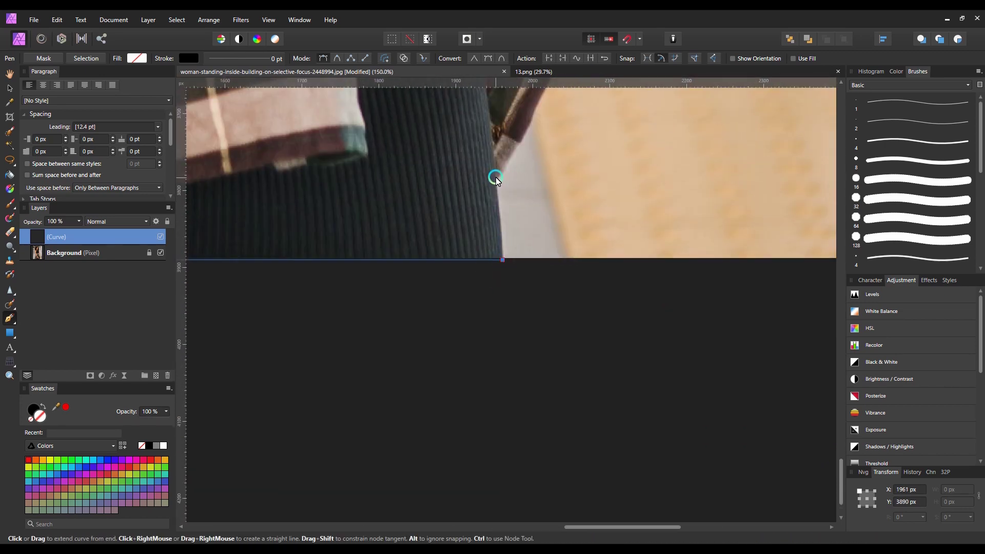
Trace the curve up the dark garment's edge and along the hanging shirt flap around its outermost corner
{"action": "left_click", "coordinate": [496, 176]}
{"action": "left_click_drag", "start_coordinate": [518, 178], "coordinate": [405, 426]}
{"action": "left_click_drag", "start_coordinate": [417, 368], "coordinate": [432, 333]}
{"action": "left_click", "coordinate": [487, 258]}
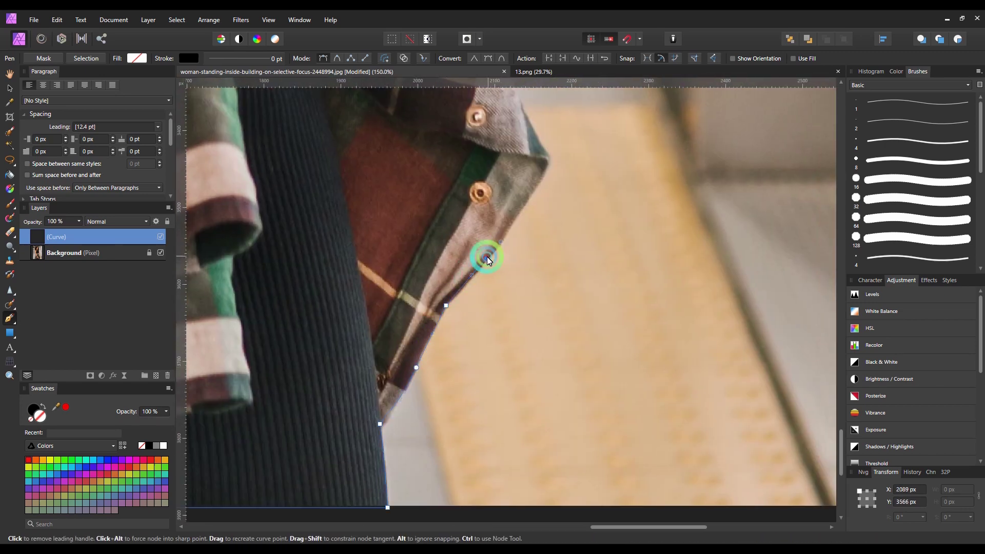
{"action": "left_click_drag", "start_coordinate": [488, 256], "coordinate": [442, 345]}
{"action": "mouse_move", "coordinate": [473, 303]}
{"action": "left_mouse_down"}
{"action": "mouse_move", "coordinate": [509, 249]}
{"action": "mouse_move", "coordinate": [487, 307]}
{"action": "left_mouse_up"}
{"action": "left_click", "coordinate": [496, 235]}
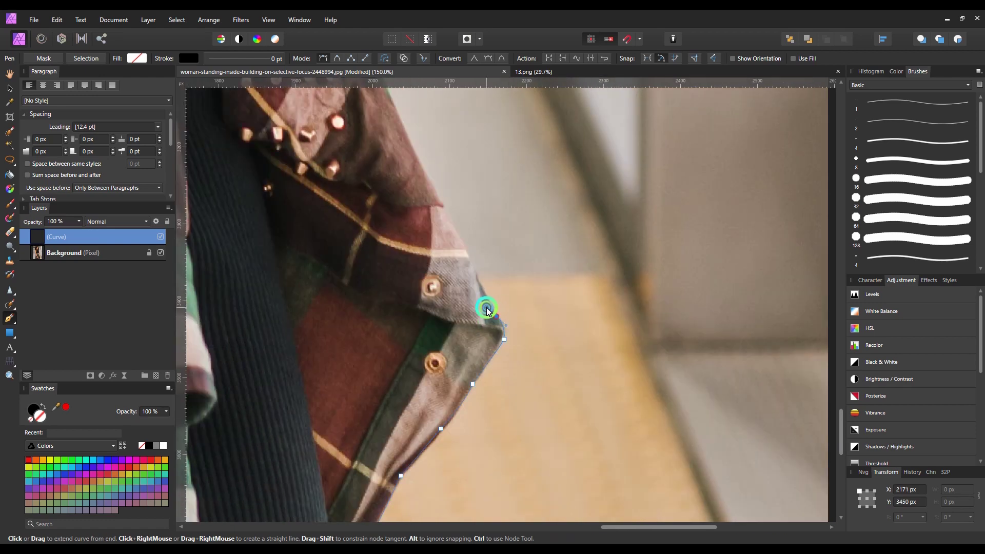
Continue the curve up the studded outer edge of the plaid shirt toward the waist
{"action": "left_click_drag", "start_coordinate": [473, 268], "coordinate": [491, 341]}
{"action": "left_click", "coordinate": [491, 338]}
{"action": "scroll", "coordinate": [458, 277], "scroll_direction": "up", "scroll_amount": 4}
{"action": "scroll", "coordinate": [493, 323], "scroll_direction": "left", "scroll_amount": 2}
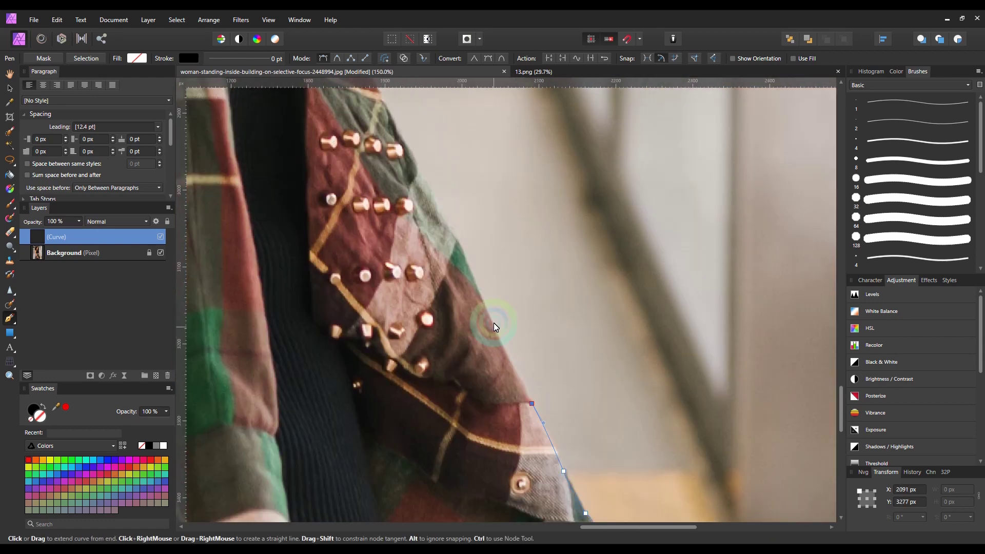
{"action": "scroll", "coordinate": [466, 268], "scroll_direction": "up", "scroll_amount": 5}
{"action": "scroll", "coordinate": [559, 396], "scroll_direction": "up", "scroll_amount": 6}
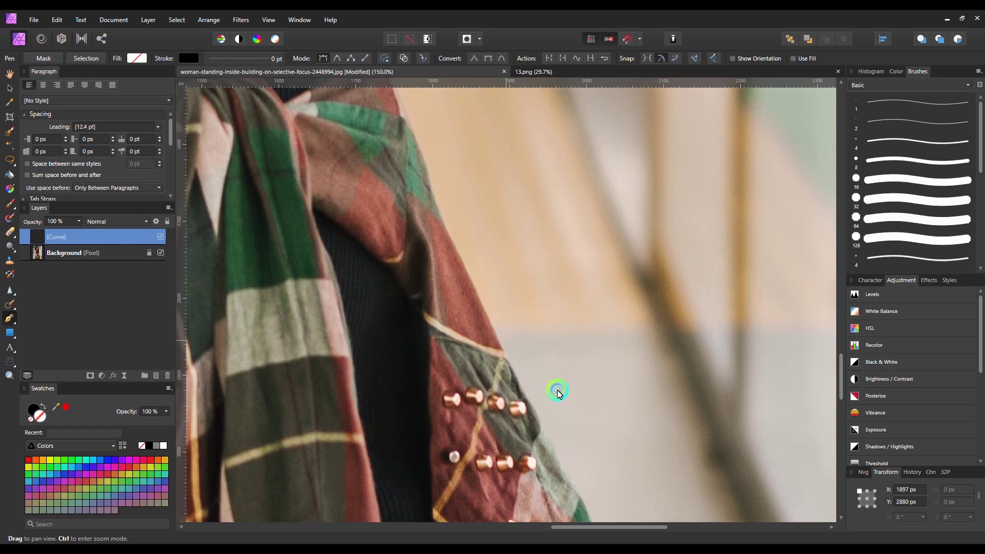
{"action": "scroll", "coordinate": [534, 383], "scroll_direction": "left", "scroll_amount": 1}
{"action": "left_click", "coordinate": [508, 383]}
{"action": "left_click", "coordinate": [462, 258]}
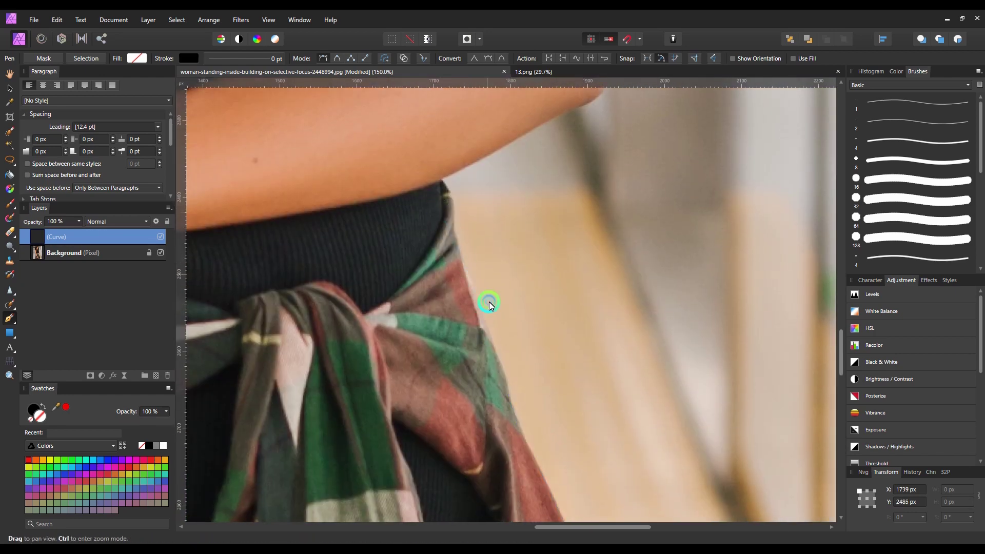
Trace the curve past the waist, along the underside of the forearm and around the elbow
{"action": "scroll", "coordinate": [488, 302], "scroll_direction": "up", "scroll_amount": 1}
{"action": "left_click", "coordinate": [415, 282]}
{"action": "left_click_drag", "start_coordinate": [512, 279], "coordinate": [445, 339]}
{"action": "left_click", "coordinate": [468, 279]}
{"action": "left_click", "coordinate": [526, 247]}
{"action": "left_click_drag", "start_coordinate": [581, 198], "coordinate": [449, 302]}
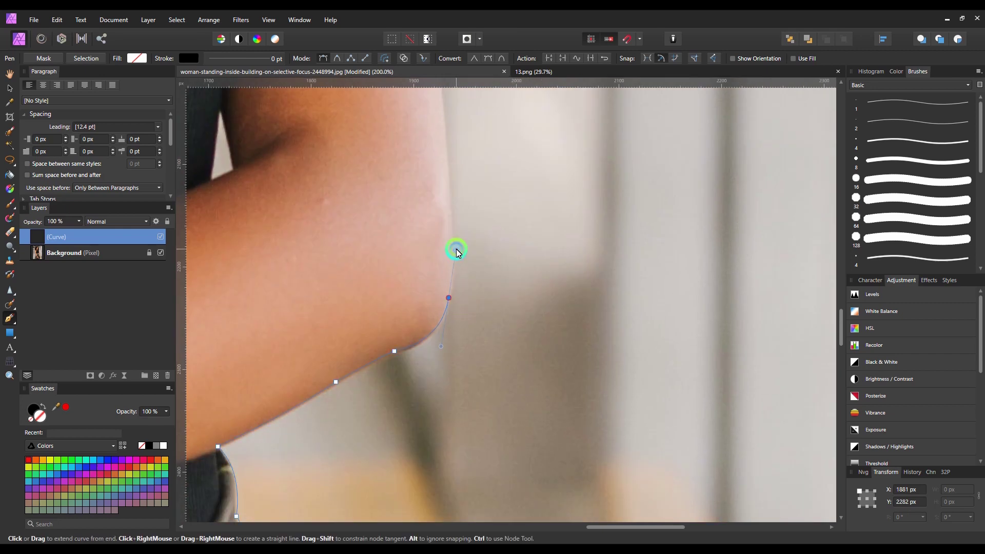
Extend the curve from the elbow up the outer edge of the upper arm
{"action": "scroll", "coordinate": [524, 431], "scroll_direction": "down", "scroll_amount": 1}
{"action": "left_click", "coordinate": [488, 251]}
{"action": "scroll", "coordinate": [513, 292], "scroll_direction": "up", "scroll_amount": 5}
{"action": "scroll", "coordinate": [512, 293], "scroll_direction": "left", "scroll_amount": 1}
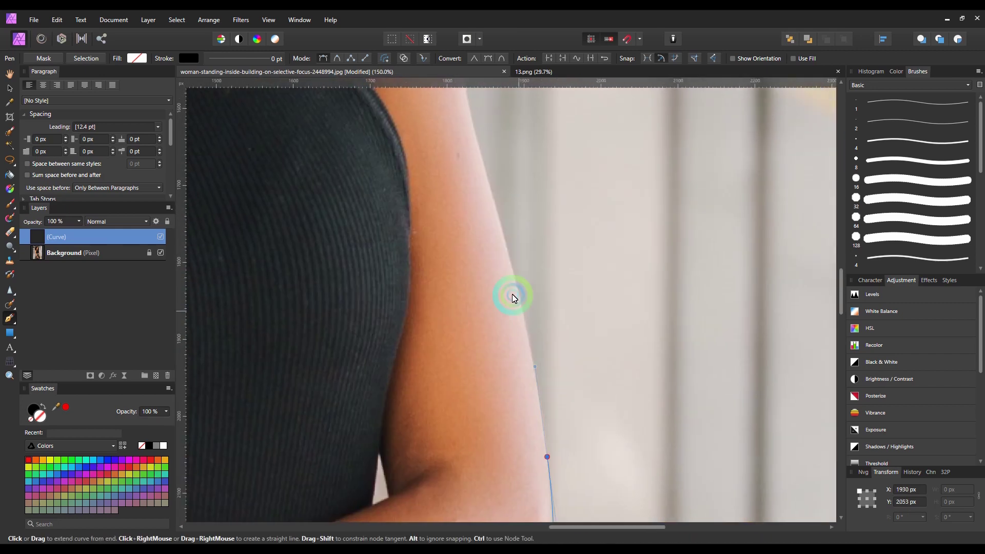
{"action": "left_click", "coordinate": [501, 226]}
{"action": "key", "text": "ctrl+z"}
Carry the curve up the remaining arm edge to the tips of the curls hanging over the shoulder
{"action": "left_click_drag", "start_coordinate": [497, 212], "coordinate": [467, 127]}
{"action": "left_click_drag", "start_coordinate": [490, 165], "coordinate": [514, 319]}
{"action": "left_click_drag", "start_coordinate": [512, 218], "coordinate": [532, 355]}
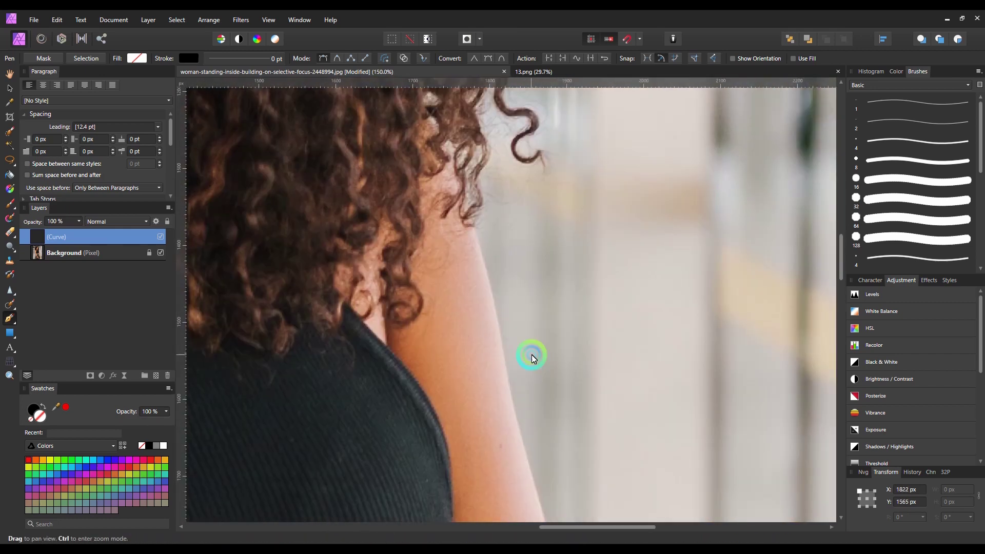
{"action": "left_click", "coordinate": [506, 373]}
{"action": "scroll", "coordinate": [469, 206], "scroll_direction": "up", "scroll_amount": 3}
{"action": "scroll", "coordinate": [480, 422], "scroll_direction": "down", "scroll_amount": 2}
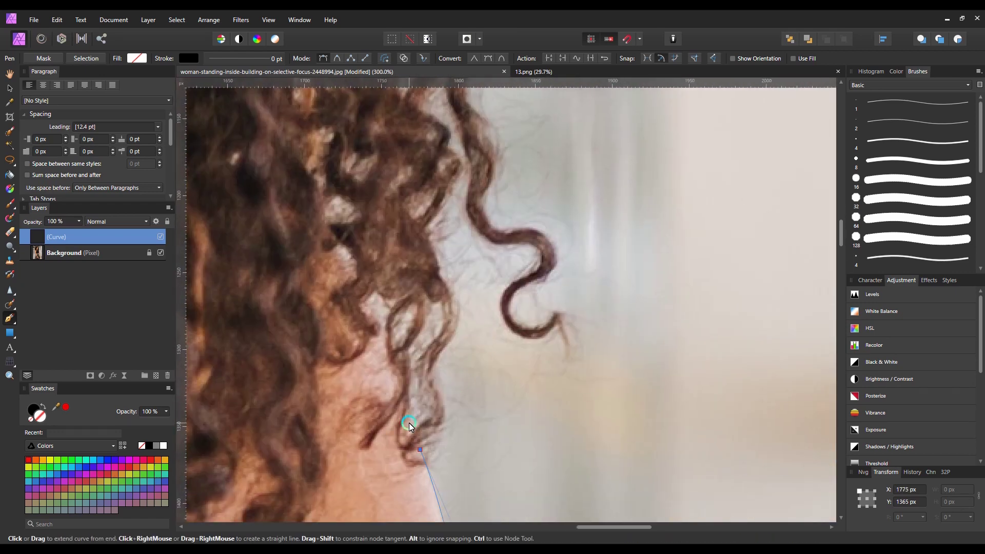
Trace the curve around the see-through gap inside the curls at the shoulder and back up their outer side
{"action": "left_click", "coordinate": [408, 414]}
{"action": "left_click", "coordinate": [411, 355]}
{"action": "left_click", "coordinate": [416, 340]}
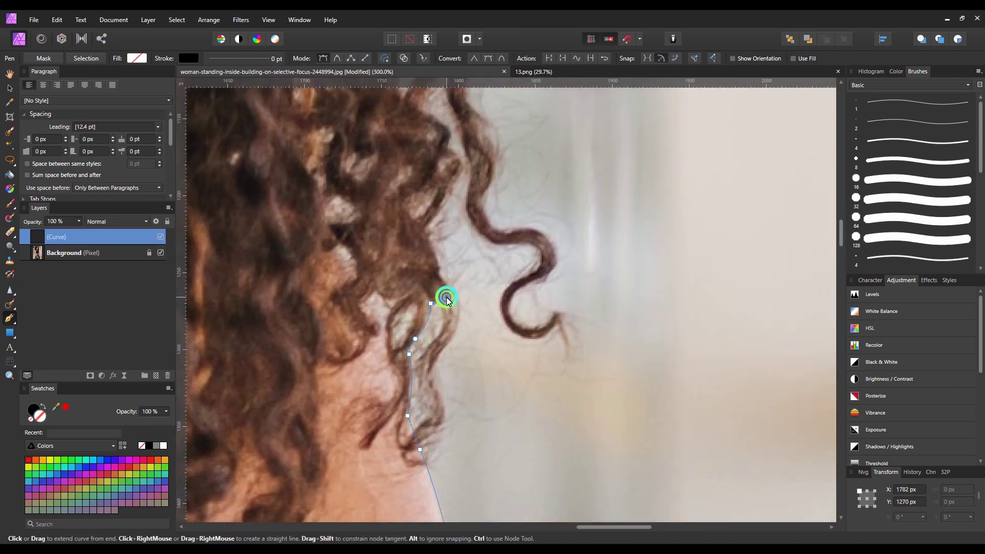
{"action": "left_click", "coordinate": [423, 440]}
{"action": "scroll", "coordinate": [452, 337], "scroll_direction": "up", "scroll_amount": 2}
{"action": "scroll", "coordinate": [457, 349], "scroll_direction": "left", "scroll_amount": 1}
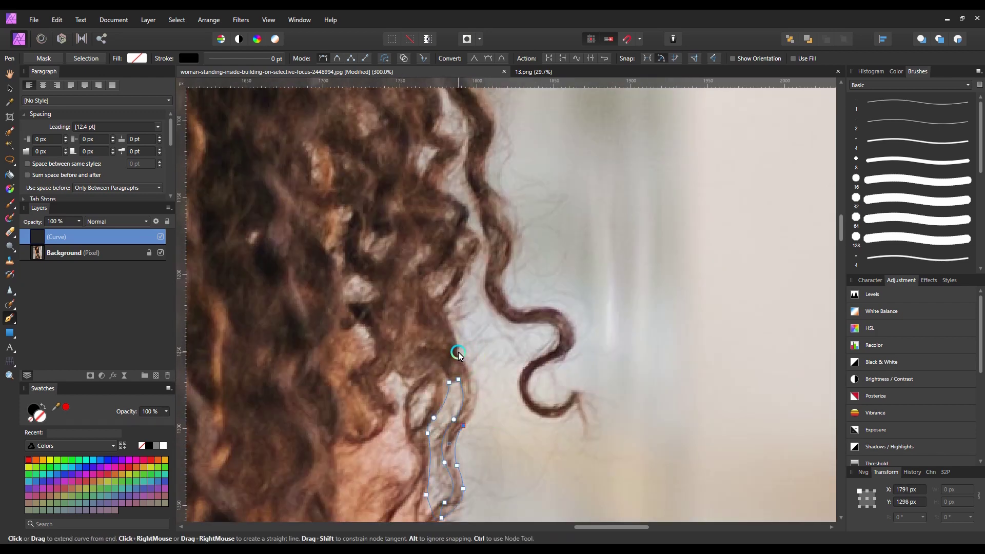
Continue the curve up the gap between the main hair mass and the loose outer strand
{"action": "left_click", "coordinate": [443, 308]}
{"action": "left_click_drag", "start_coordinate": [495, 291], "coordinate": [501, 393]}
{"action": "left_click", "coordinate": [475, 365]}
{"action": "mouse_move", "coordinate": [473, 326]}
{"action": "left_mouse_down"}
{"action": "mouse_move", "coordinate": [449, 313]}
{"action": "mouse_move", "coordinate": [437, 287]}
{"action": "mouse_move", "coordinate": [468, 338]}
{"action": "left_mouse_up"}
{"action": "left_click", "coordinate": [457, 269]}
{"action": "left_click_drag", "start_coordinate": [452, 297], "coordinate": [470, 354]}
{"action": "left_click", "coordinate": [460, 299]}
{"action": "mouse_move", "coordinate": [456, 295]}
{"action": "left_mouse_down"}
{"action": "mouse_move", "coordinate": [433, 284]}
{"action": "mouse_move", "coordinate": [446, 318]}
{"action": "mouse_move", "coordinate": [466, 233]}
{"action": "left_mouse_up"}
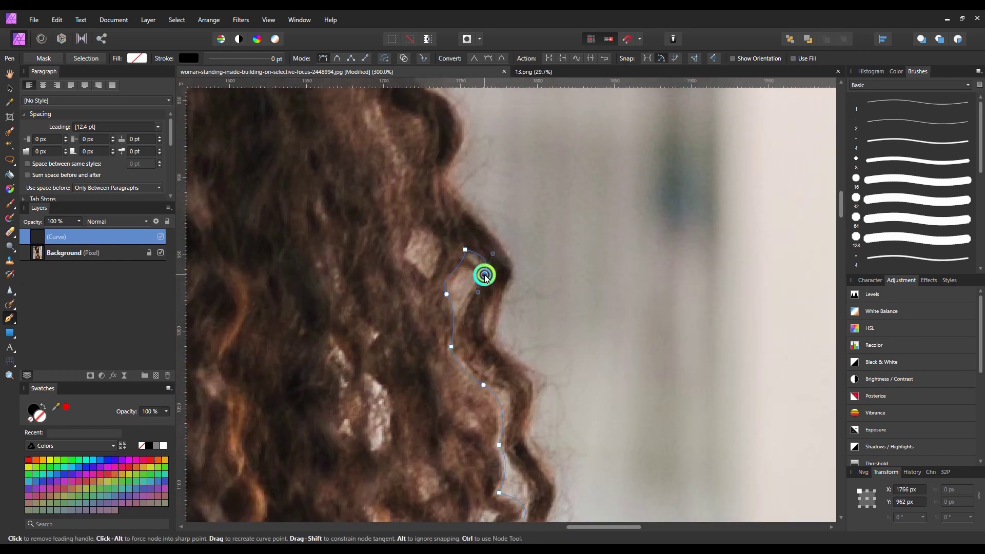
Bring the curve around the top of the gap and down the inner edge of the loose strand
{"action": "left_click_drag", "start_coordinate": [514, 369], "coordinate": [495, 278]}
{"action": "scroll", "coordinate": [496, 281], "scroll_direction": "down", "scroll_amount": 6}
{"action": "scroll", "coordinate": [508, 286], "scroll_direction": "right", "scroll_amount": 1}
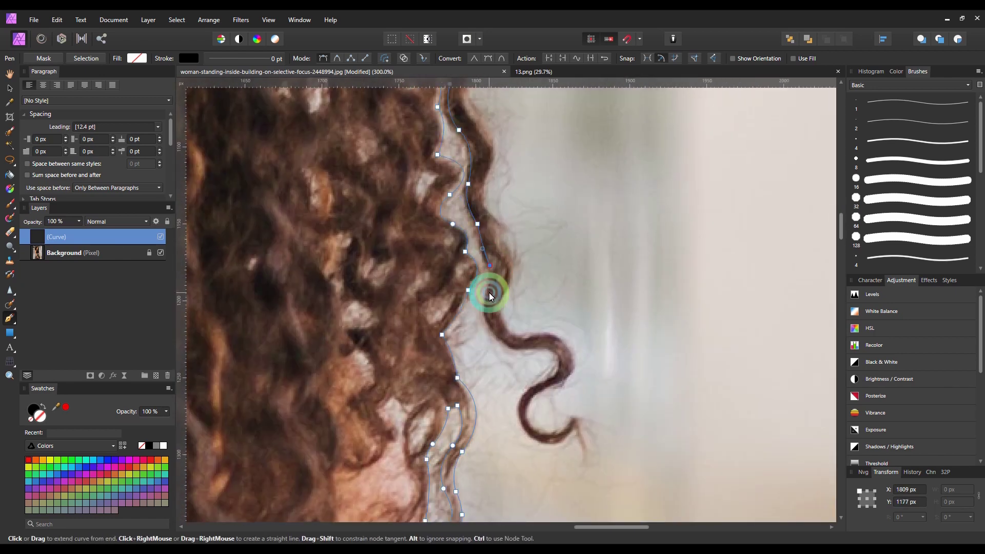
{"action": "left_click", "coordinate": [488, 291]}
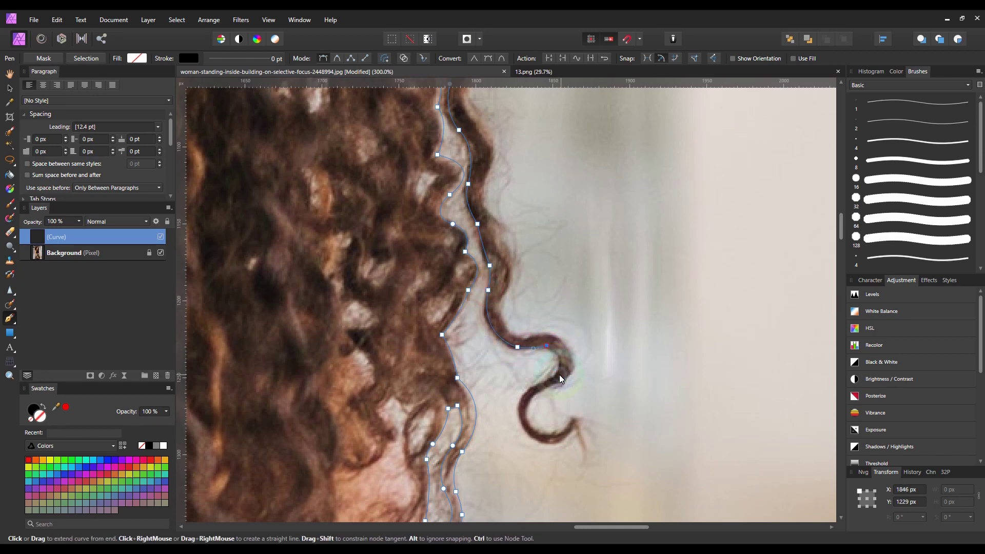
Trace the curve around the loose strand's curled tip and back along its other side
{"action": "key", "text": "ctrl+plus"}
{"action": "key", "text": "ctrl+plus"}
{"action": "left_click_drag", "start_coordinate": [560, 375], "coordinate": [525, 249]}
{"action": "left_click_drag", "start_coordinate": [484, 360], "coordinate": [489, 383]}
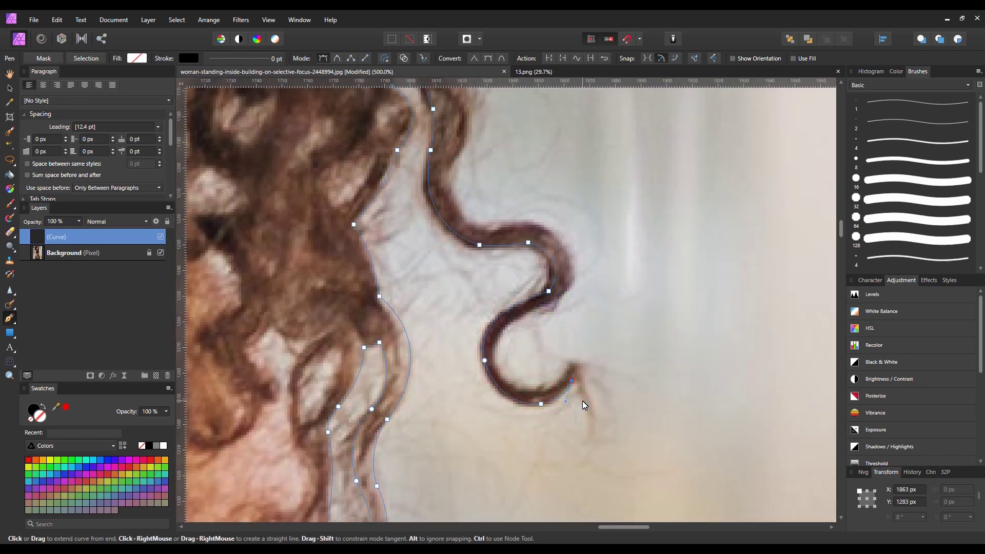
{"action": "left_click", "coordinate": [518, 386]}
{"action": "left_click", "coordinate": [497, 345]}
{"action": "left_click_drag", "start_coordinate": [539, 306], "coordinate": [583, 288]}
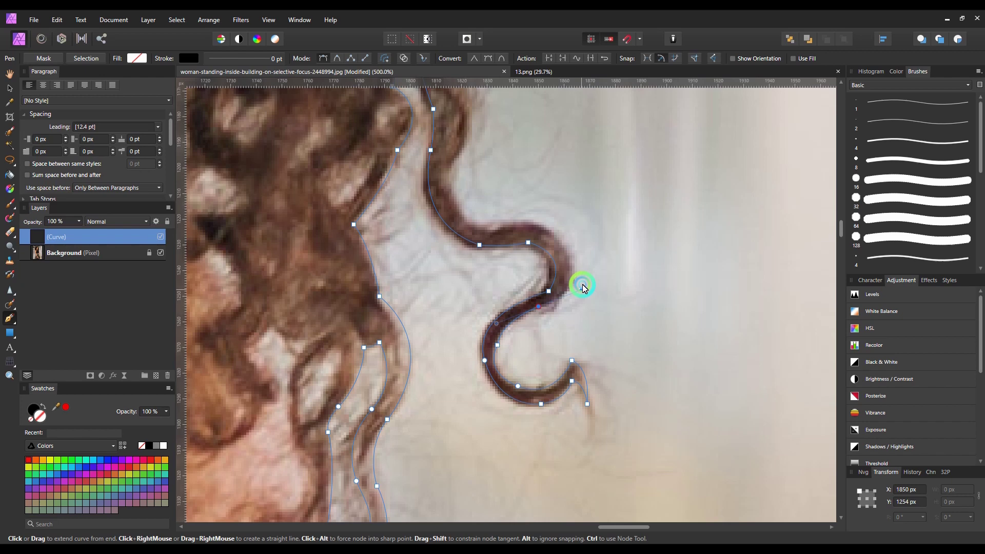
Follow the outer edge of the loose strand upward with the curve
{"action": "left_click_drag", "start_coordinate": [465, 162], "coordinate": [501, 358]}
{"action": "left_click_drag", "start_coordinate": [488, 258], "coordinate": [453, 220]}
{"action": "left_click", "coordinate": [534, 370], "text": "alt"}
{"action": "left_click_drag", "start_coordinate": [453, 220], "coordinate": [473, 411]}
{"action": "left_click", "coordinate": [511, 324], "text": "alt"}
{"action": "left_click_drag", "start_coordinate": [477, 348], "coordinate": [496, 314]}
{"action": "left_click", "coordinate": [477, 348], "text": "alt"}
Continue the curve up the wavy outer strand to the bulge beside the top of the gap
{"action": "left_click_drag", "start_coordinate": [473, 274], "coordinate": [511, 419]}
{"action": "left_click_drag", "start_coordinate": [481, 359], "coordinate": [515, 401]}
{"action": "mouse_move", "coordinate": [522, 380]}
{"action": "left_mouse_down"}
{"action": "mouse_move", "coordinate": [511, 351]}
{"action": "mouse_move", "coordinate": [525, 387]}
{"action": "left_mouse_up"}
{"action": "left_click_drag", "start_coordinate": [519, 382], "coordinate": [476, 366]}
{"action": "left_click", "coordinate": [492, 321]}
{"action": "left_click_drag", "start_coordinate": [519, 263], "coordinate": [508, 343]}
{"action": "left_click", "coordinate": [507, 359], "text": "alt"}
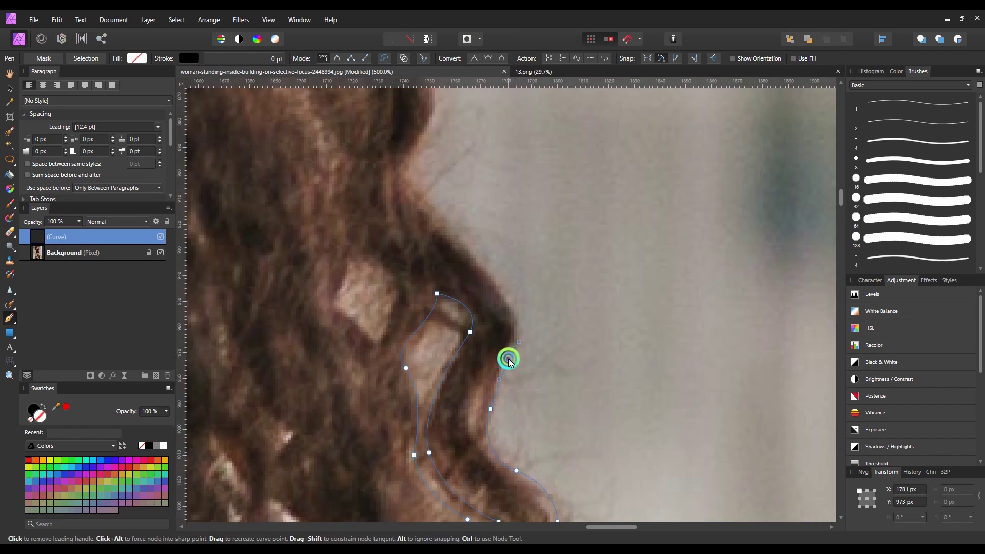
Extend the curve over the bulge and into the next inward bend of the hair edge
{"action": "left_click_drag", "start_coordinate": [487, 278], "coordinate": [542, 374]}
{"action": "left_click_drag", "start_coordinate": [542, 374], "coordinate": [499, 341]}
{"action": "left_click", "coordinate": [483, 312]}
{"action": "left_click_drag", "start_coordinate": [465, 266], "coordinate": [500, 356]}
{"action": "scroll", "coordinate": [565, 394], "scroll_direction": "down", "scroll_amount": 5}
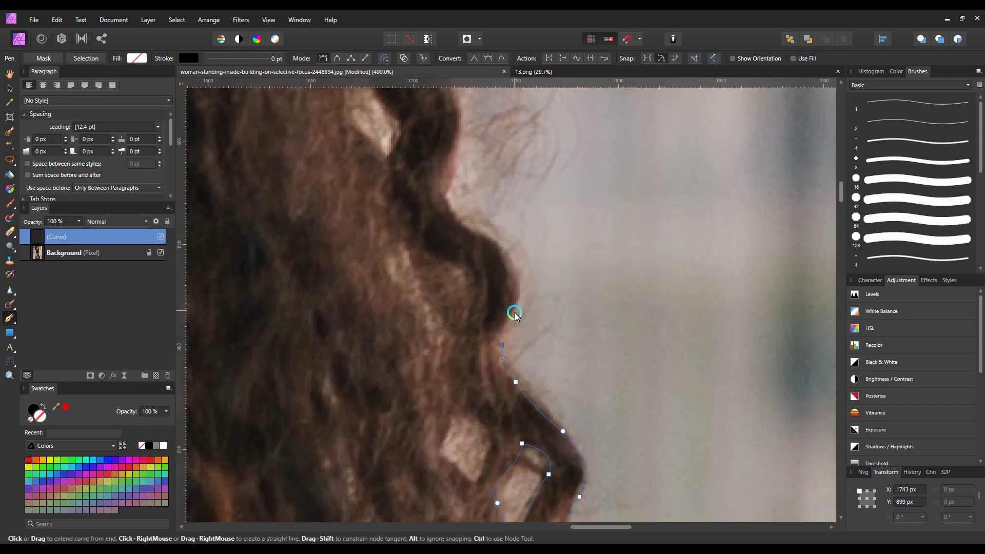
Trace the curve up the wavy side of the hair to the frizzy area beside the face
{"action": "left_click", "coordinate": [445, 189]}
{"action": "left_click_drag", "start_coordinate": [490, 237], "coordinate": [463, 322]}
{"action": "left_click", "coordinate": [446, 277]}
{"action": "left_click_drag", "start_coordinate": [387, 168], "coordinate": [472, 246]}
{"action": "left_click_drag", "start_coordinate": [472, 245], "coordinate": [415, 328]}
{"action": "left_click", "coordinate": [472, 246]}
{"action": "scroll", "coordinate": [466, 308], "scroll_direction": "down", "scroll_amount": 1}
{"action": "left_click_drag", "start_coordinate": [466, 308], "coordinate": [452, 251]}
{"action": "left_click_drag", "start_coordinate": [449, 256], "coordinate": [513, 389]}
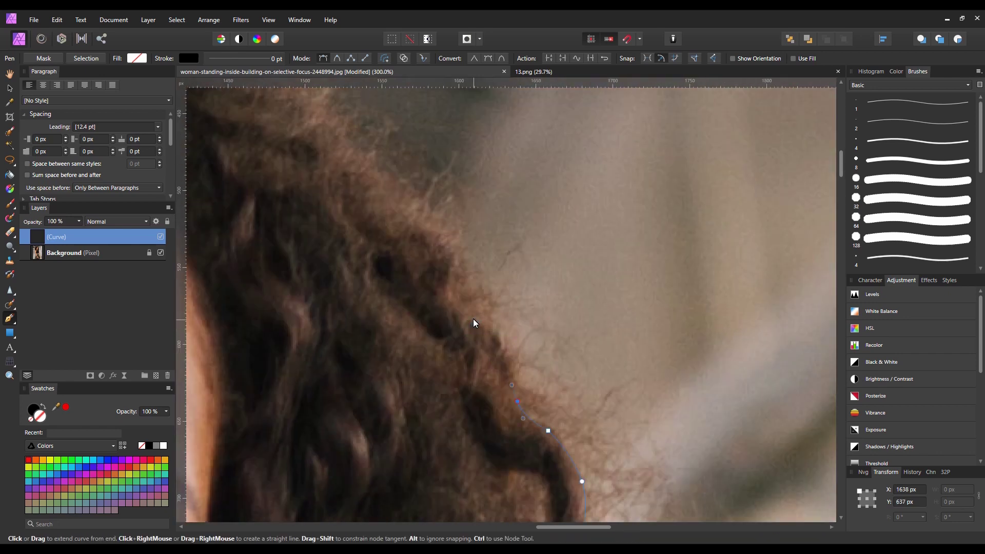
Follow the frizzy upper hair edge and close the curve at its starting point on the crown
{"action": "left_click_drag", "start_coordinate": [459, 273], "coordinate": [455, 248]}
{"action": "left_click_drag", "start_coordinate": [454, 248], "coordinate": [489, 266]}
{"action": "left_click_drag", "start_coordinate": [520, 289], "coordinate": [678, 374]}
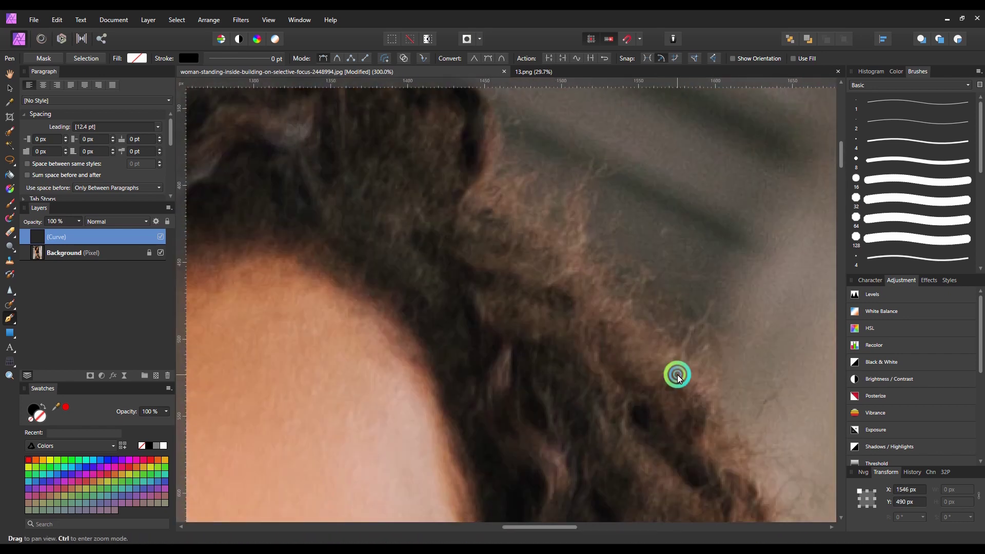
{"action": "left_click_drag", "start_coordinate": [632, 323], "coordinate": [617, 297]}
{"action": "left_click_drag", "start_coordinate": [574, 262], "coordinate": [546, 244]}
{"action": "left_click", "coordinate": [488, 185]}
{"action": "key", "text": "ctrl+0"}
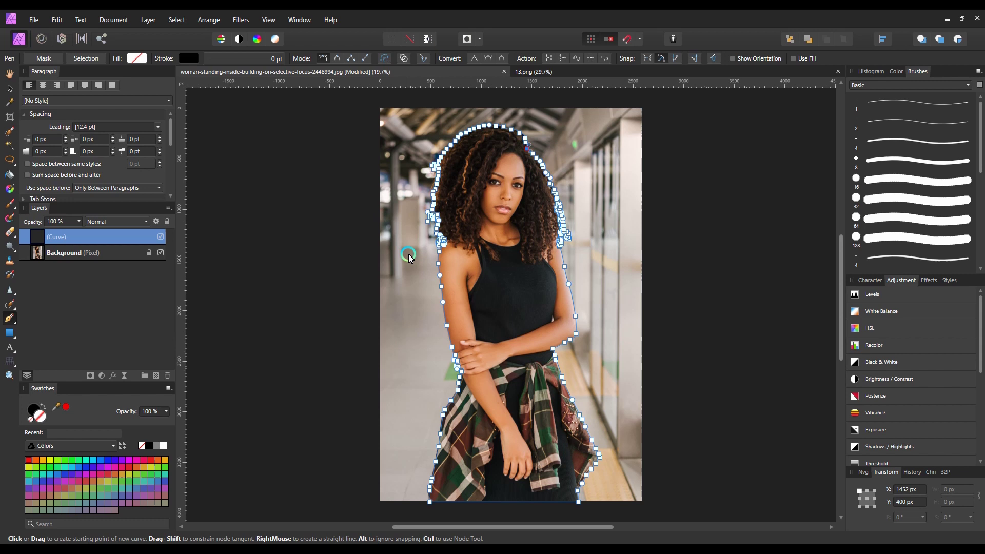
{"action": "left_click", "coordinate": [93, 253]}
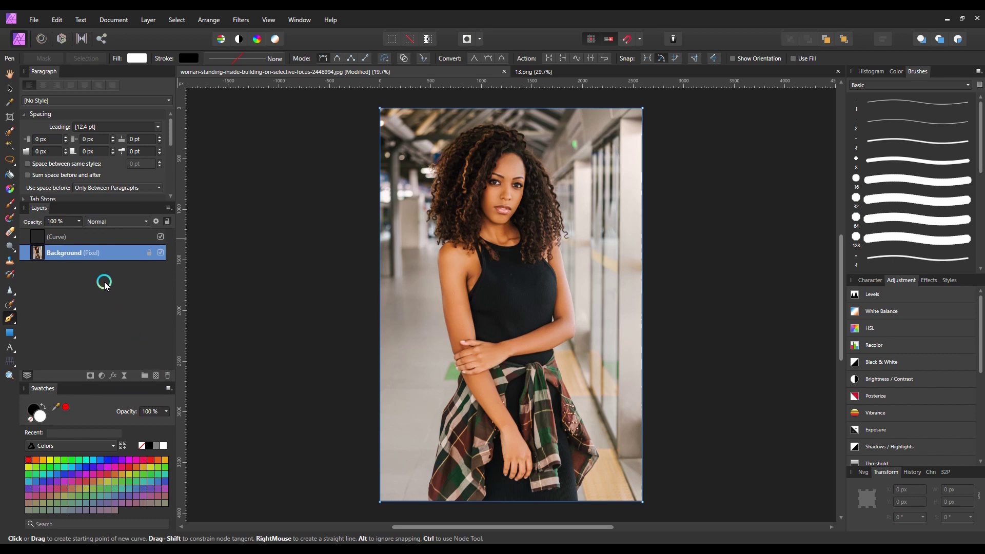
{"action": "right_click", "coordinate": [79, 254]}
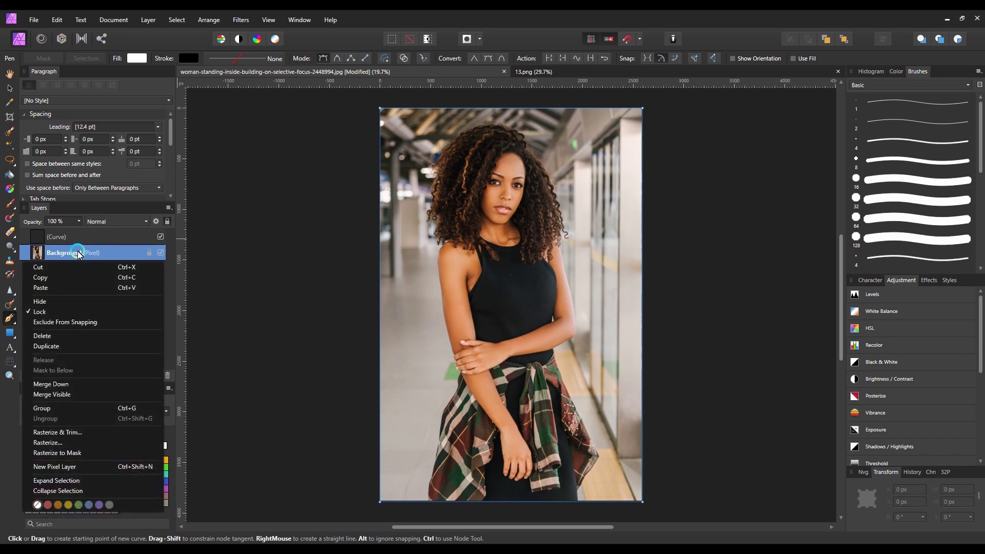
{"action": "left_click", "coordinate": [84, 347]}
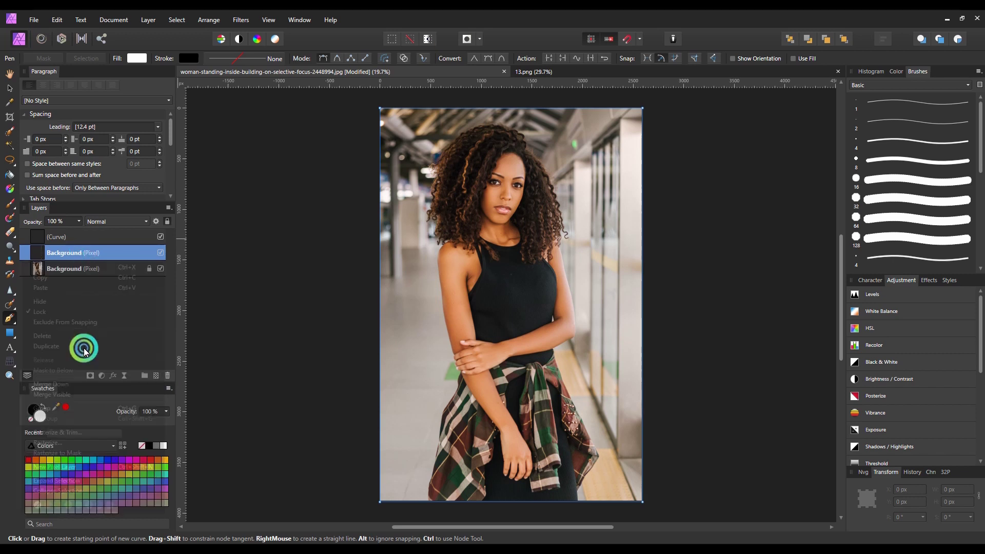
{"action": "left_click", "coordinate": [170, 378]}
Duplicate the Background pixel layer
{"action": "key", "text": "ctrl+j"}
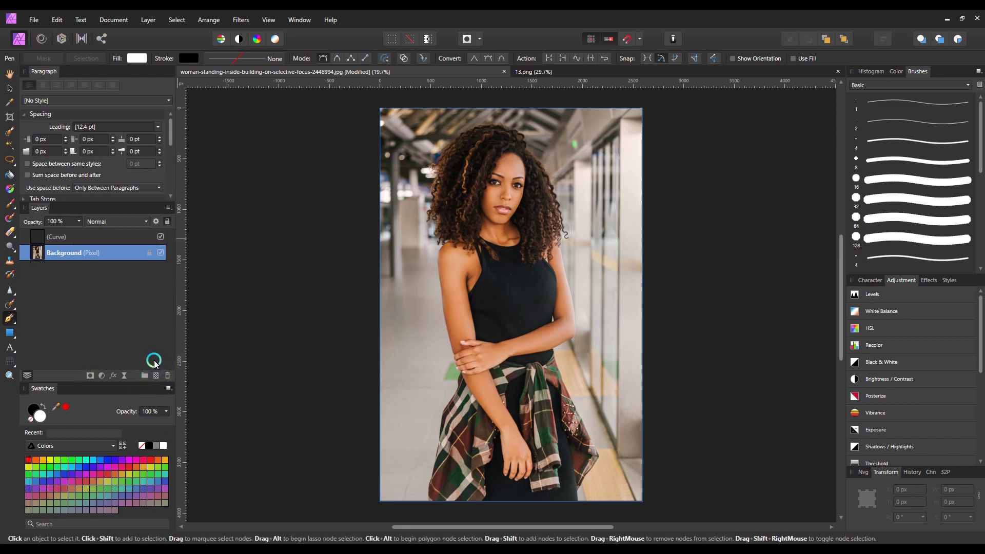
{"action": "key", "text": "ctrl+j"}
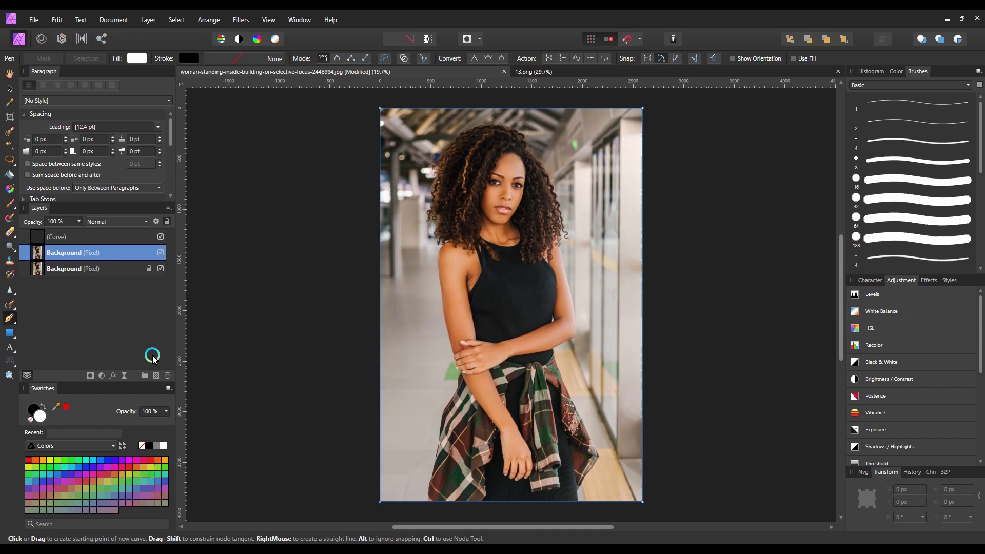
Hide the locked original Background layer and convert the closed curve around the woman into a selection
{"action": "left_click", "coordinate": [160, 269]}
{"action": "left_click", "coordinate": [121, 240]}
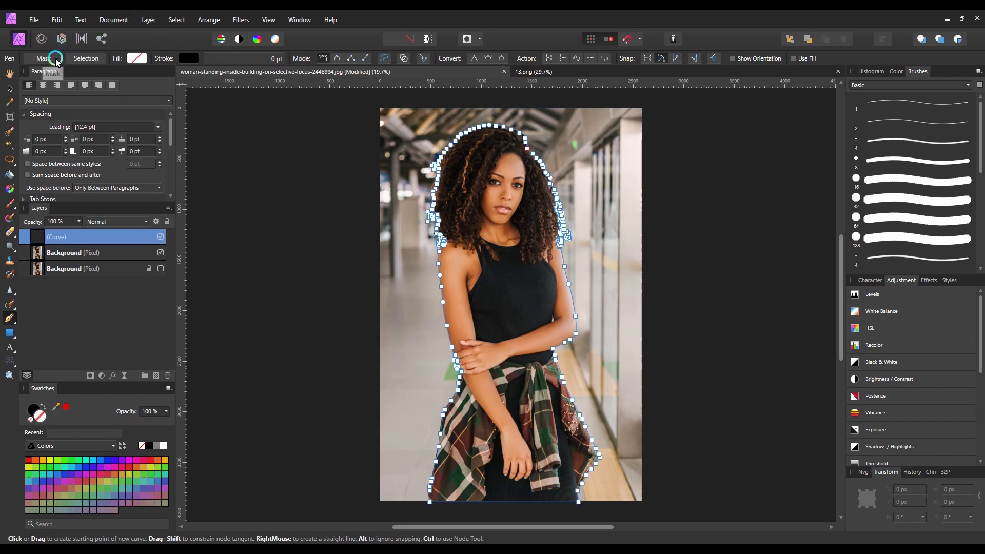
{"action": "left_click", "coordinate": [86, 58]}
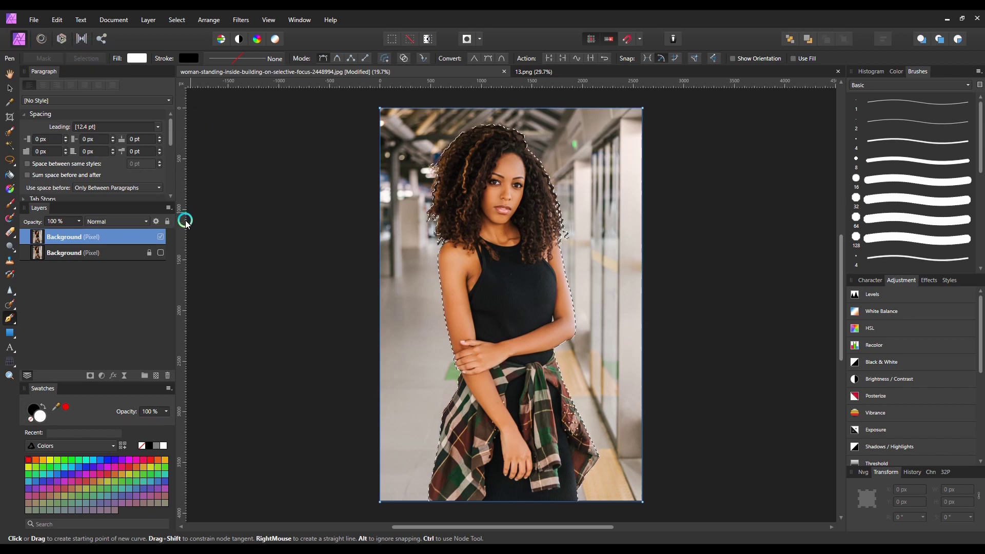
Mask the duplicate Background layer with the selection and deselect
{"action": "left_click", "coordinate": [90, 377]}
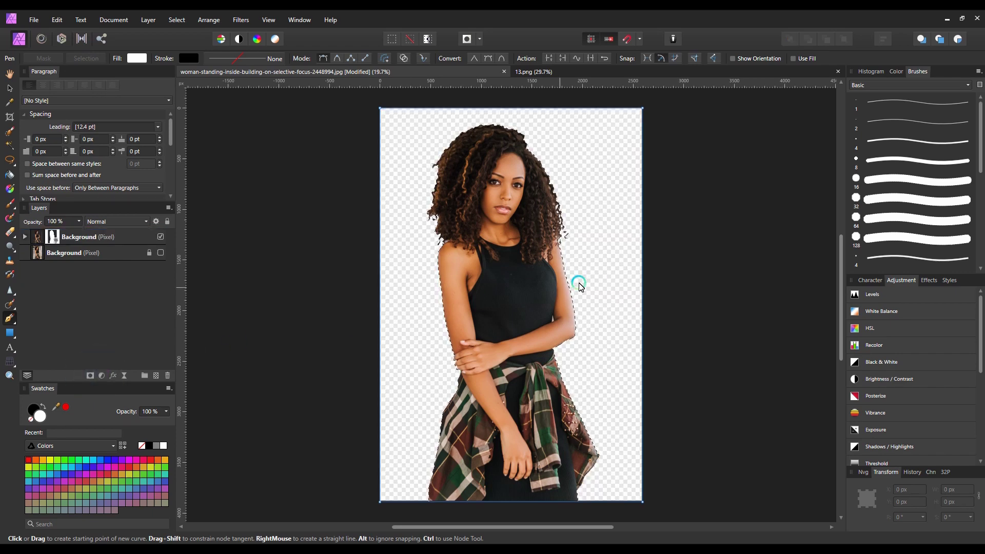
{"action": "scroll", "coordinate": [609, 252], "scroll_direction": "up", "scroll_amount": 2}
{"action": "scroll", "coordinate": [609, 252], "scroll_direction": "up", "scroll_amount": 2}
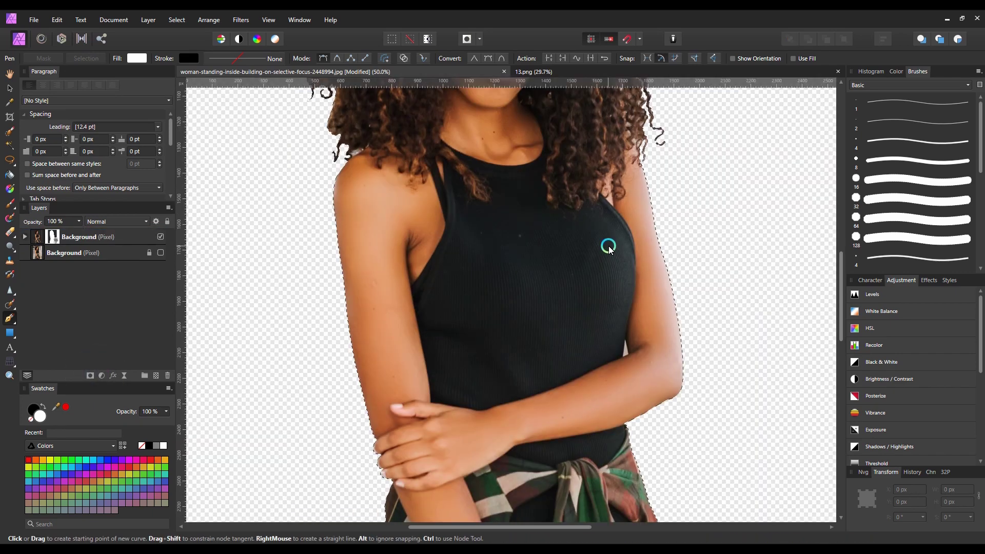
{"action": "left_click_drag", "start_coordinate": [611, 221], "coordinate": [606, 402]}
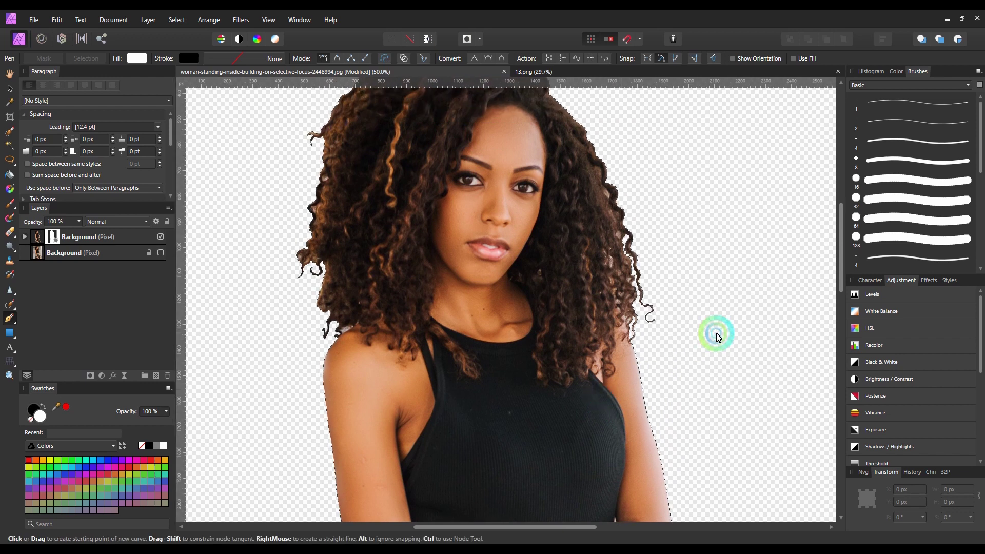
{"action": "key", "text": "ctrl+d"}
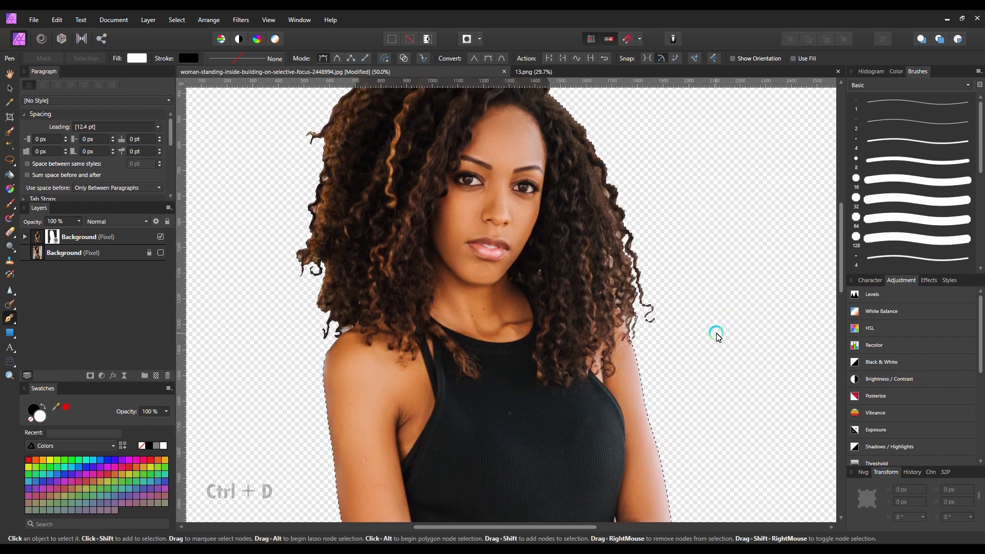
Open the mask refinement for the duplicate Background layer's mask
{"action": "key", "text": "ctrl+minus"}
{"action": "key", "text": "ctrl+minus"}
{"action": "key", "text": "ctrl+minus"}
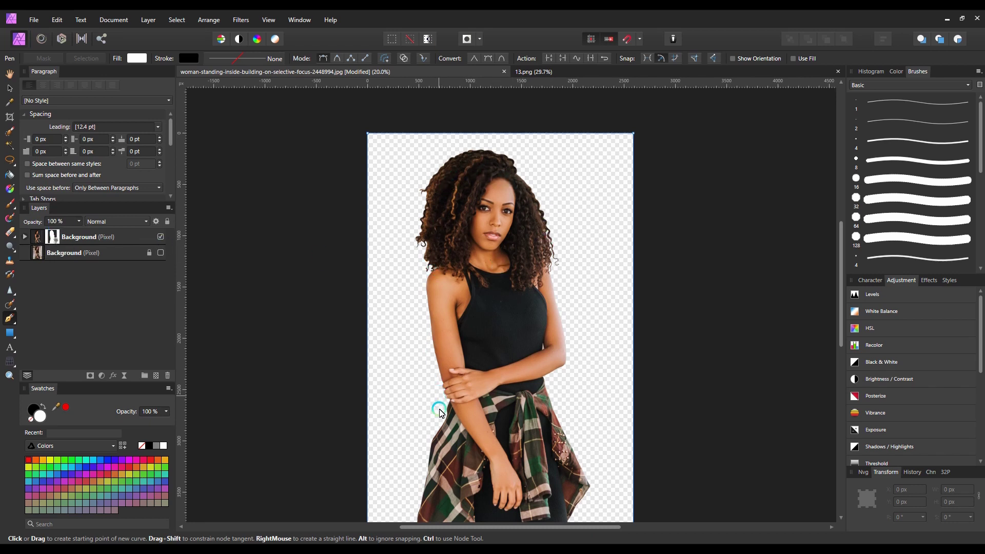
{"action": "mouse_move", "coordinate": [548, 396]}
{"action": "left_mouse_down"}
{"action": "mouse_move", "coordinate": [535, 374]}
{"action": "mouse_move", "coordinate": [546, 383]}
{"action": "left_mouse_up"}
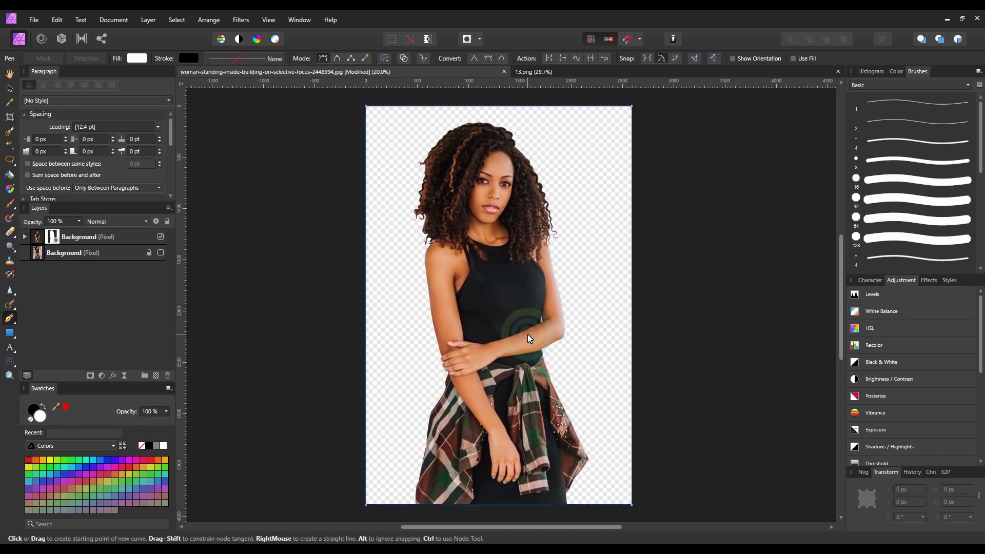
{"action": "right_click", "coordinate": [51, 240]}
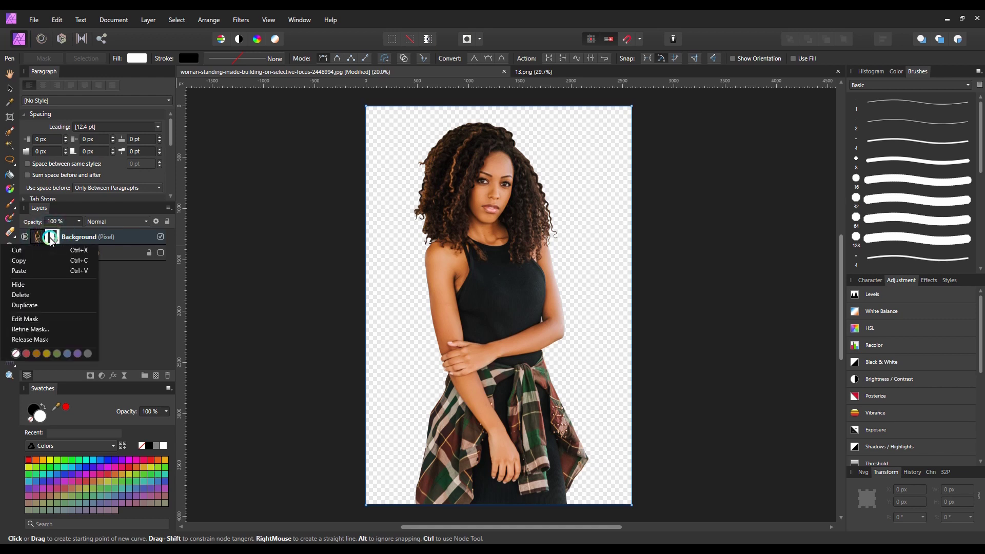
{"action": "left_click", "coordinate": [52, 329]}
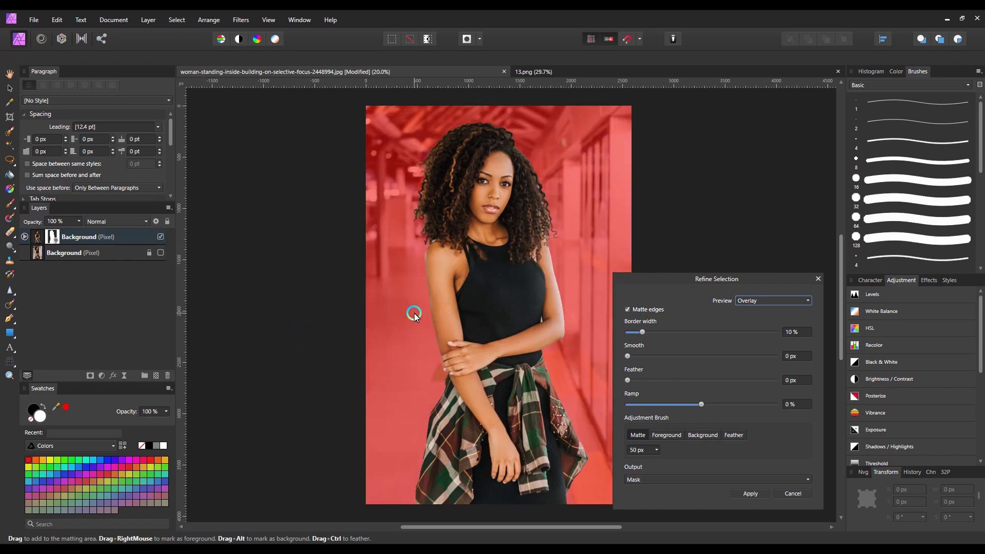
Try a border width of 19 % for the mask refinement around the hair
{"action": "scroll", "coordinate": [467, 270], "scroll_direction": "up", "scroll_amount": 5}
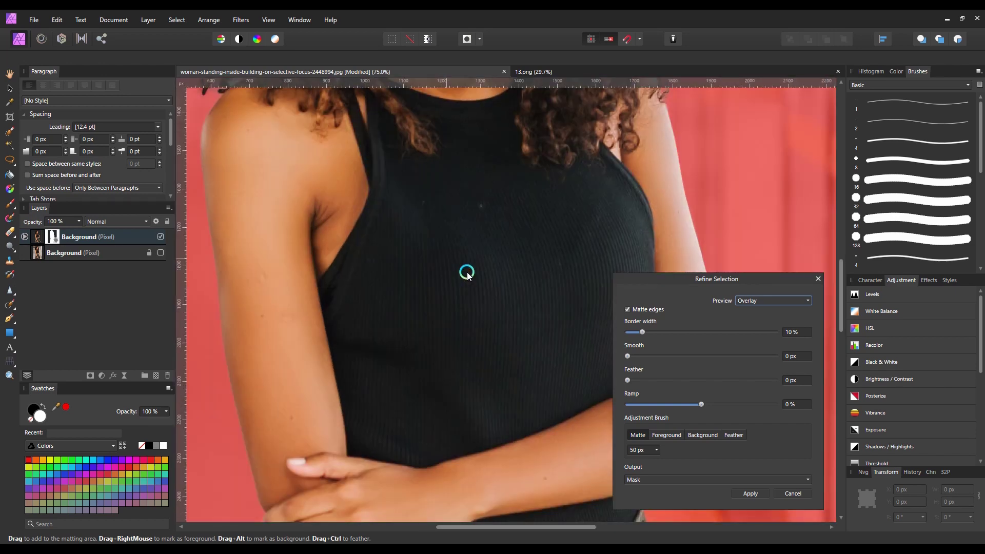
{"action": "left_click_drag", "start_coordinate": [464, 231], "coordinate": [484, 436]}
{"action": "left_click_drag", "start_coordinate": [453, 266], "coordinate": [487, 369]}
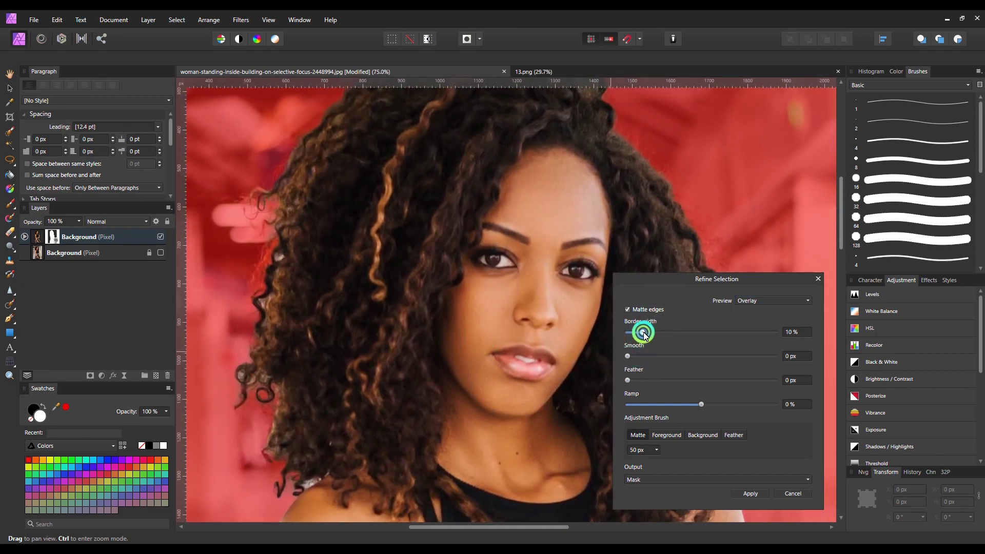
{"action": "left_click_drag", "start_coordinate": [646, 335], "coordinate": [648, 334]}
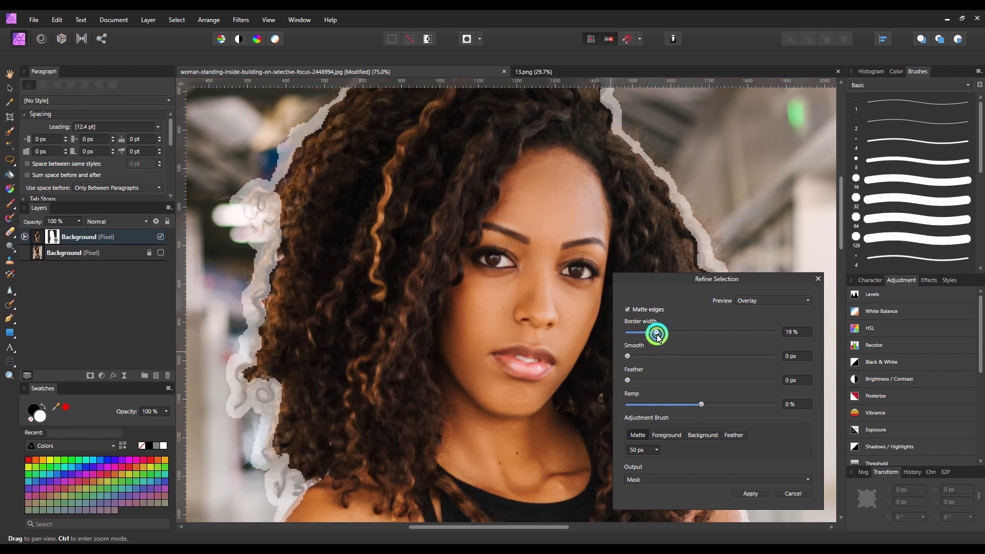
{"action": "mouse_move", "coordinate": [661, 336]}
{"action": "left_mouse_down"}
{"action": "mouse_move", "coordinate": [671, 335]}
{"action": "mouse_move", "coordinate": [655, 334]}
{"action": "left_mouse_up"}
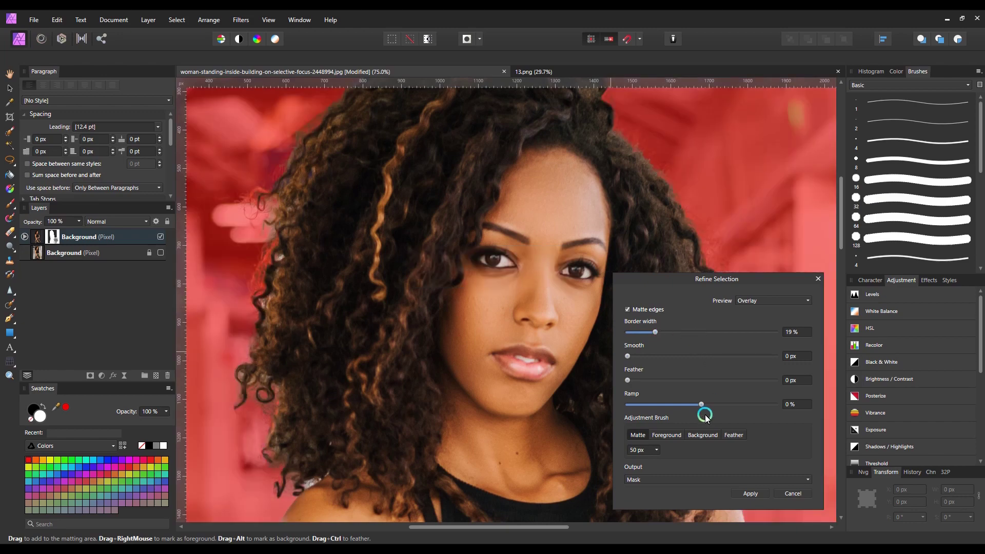
Paint with the 50 px Matte brush along the hair edge and loose curls beside the woman's left cheek
{"action": "mouse_move", "coordinate": [726, 276]}
{"action": "left_mouse_down"}
{"action": "mouse_move", "coordinate": [845, 293]}
{"action": "mouse_move", "coordinate": [865, 277]}
{"action": "left_mouse_up"}
{"action": "left_click_drag", "start_coordinate": [638, 262], "coordinate": [464, 305]}
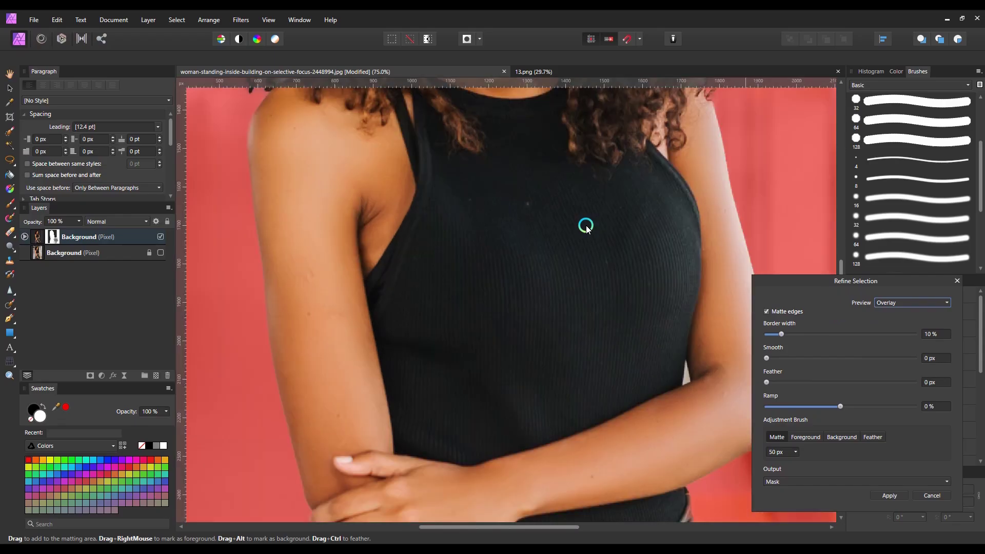
{"action": "scroll", "coordinate": [609, 208], "scroll_direction": "up", "scroll_amount": 10}
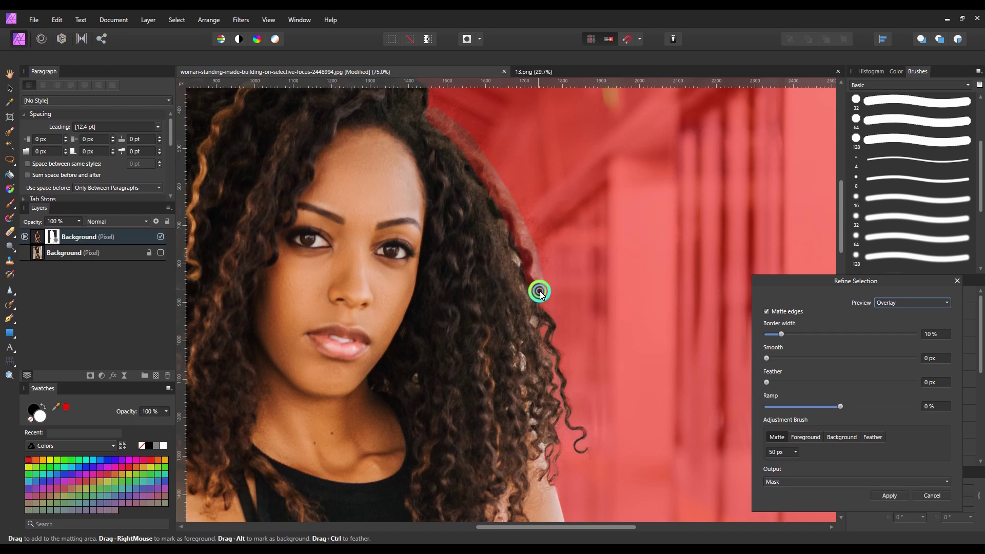
{"action": "mouse_move", "coordinate": [539, 291]}
{"action": "left_mouse_down"}
{"action": "mouse_move", "coordinate": [550, 329]}
{"action": "mouse_move", "coordinate": [529, 378]}
{"action": "left_mouse_up"}
{"action": "left_click_drag", "start_coordinate": [552, 408], "coordinate": [565, 445]}
{"action": "left_click_drag", "start_coordinate": [547, 365], "coordinate": [557, 387]}
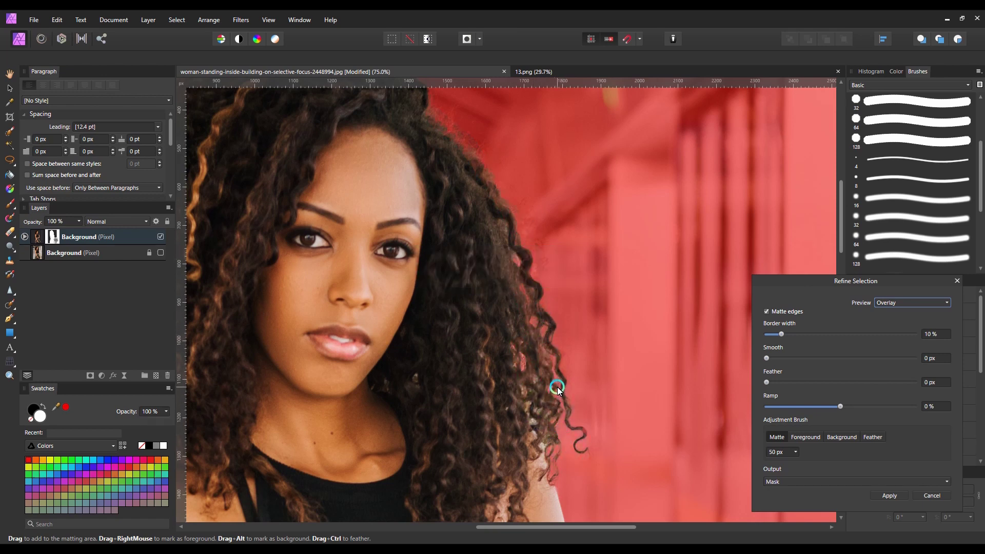
Paint with the 50 px Matte brush along the hair edge on the opposite side, down to the shoulder
{"action": "left_click_drag", "start_coordinate": [422, 355], "coordinate": [642, 371]}
{"action": "left_click", "coordinate": [327, 266]}
{"action": "mouse_move", "coordinate": [321, 250]}
{"action": "left_mouse_down"}
{"action": "mouse_move", "coordinate": [303, 308]}
{"action": "mouse_move", "coordinate": [313, 335]}
{"action": "left_mouse_up"}
{"action": "mouse_move", "coordinate": [366, 462]}
{"action": "left_mouse_down"}
{"action": "mouse_move", "coordinate": [348, 477]}
{"action": "mouse_move", "coordinate": [315, 480]}
{"action": "left_mouse_up"}
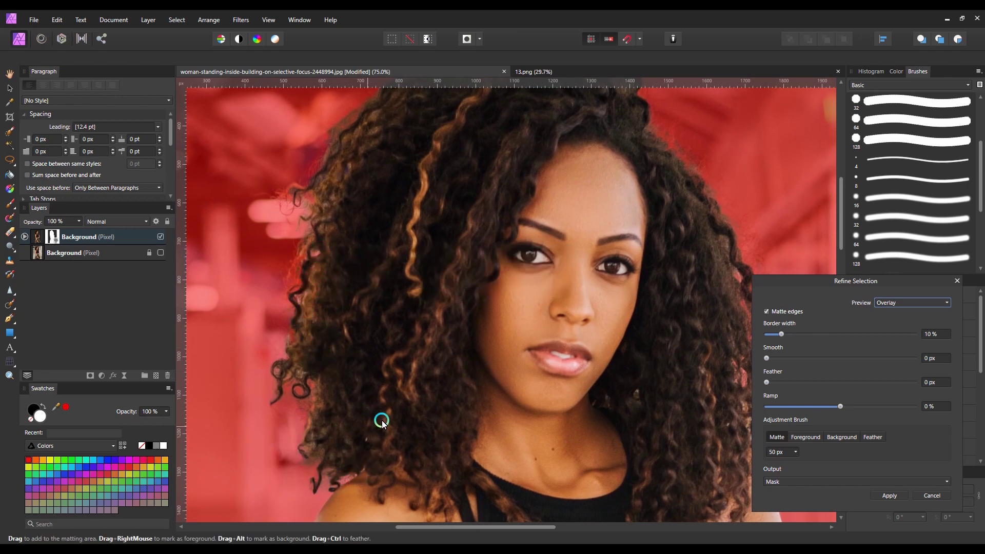
Refine the outer edge of the shoulder and upper arm with a 31 px Matte brush and apply the refinement as a mask
{"action": "scroll", "coordinate": [399, 405], "scroll_direction": "down", "scroll_amount": 1}
{"action": "scroll", "coordinate": [549, 288], "scroll_direction": "down", "scroll_amount": 2}
{"action": "left_click_drag", "start_coordinate": [605, 413], "coordinate": [564, 221]}
{"action": "scroll", "coordinate": [448, 252], "scroll_direction": "up", "scroll_amount": 2}
{"action": "scroll", "coordinate": [448, 252], "scroll_direction": "up", "scroll_amount": 1}
{"action": "left_click_drag", "start_coordinate": [356, 293], "coordinate": [423, 373]}
{"action": "left_click_drag", "start_coordinate": [269, 201], "coordinate": [309, 339]}
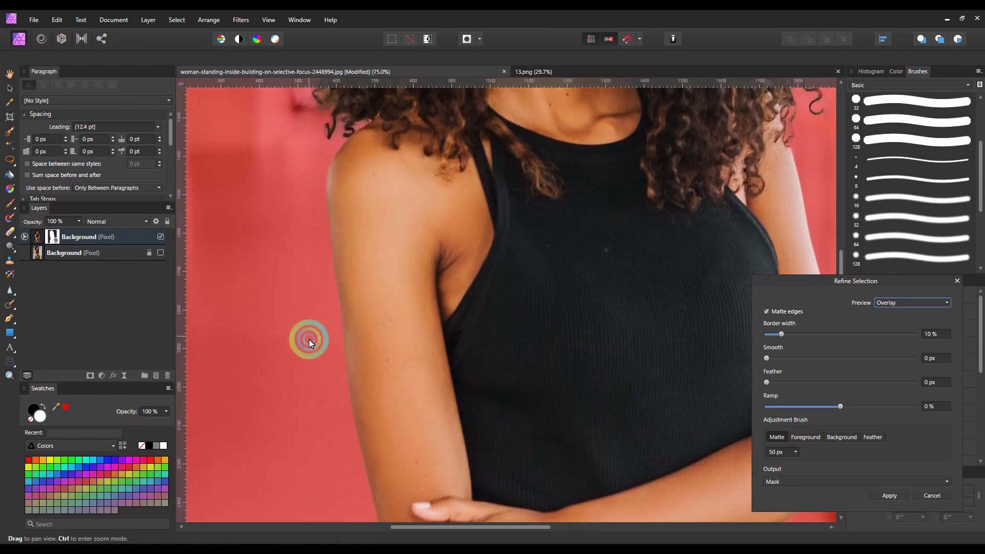
{"action": "left_click", "coordinate": [337, 168]}
{"action": "left_click_drag", "start_coordinate": [336, 170], "coordinate": [339, 264]}
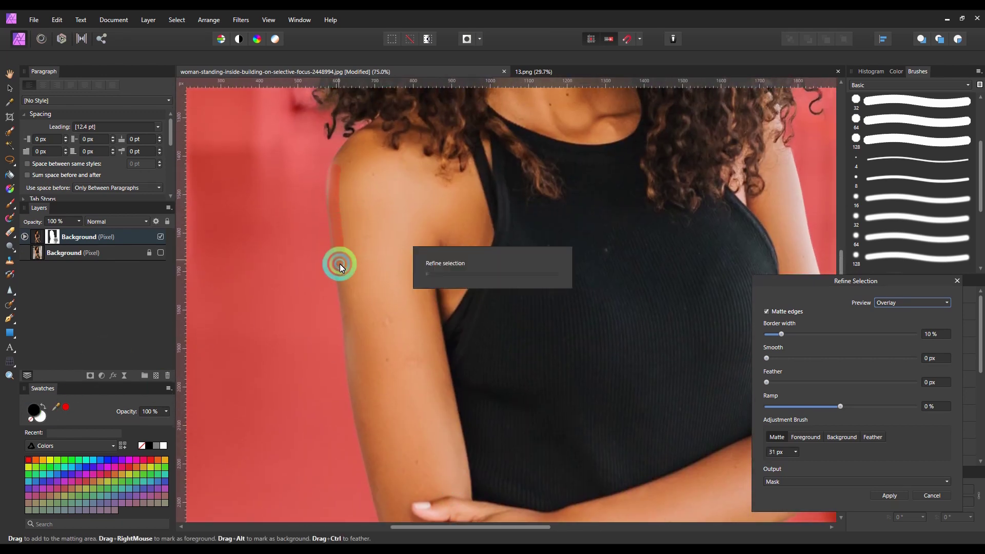
{"action": "left_click", "coordinate": [46, 406]}
{"action": "left_click", "coordinate": [890, 496]}
Swap the foreground and background paint colours and examine the whole cutout's edges
{"action": "scroll", "coordinate": [583, 403], "scroll_direction": "down", "scroll_amount": 2}
{"action": "scroll", "coordinate": [583, 404], "scroll_direction": "up", "scroll_amount": 2}
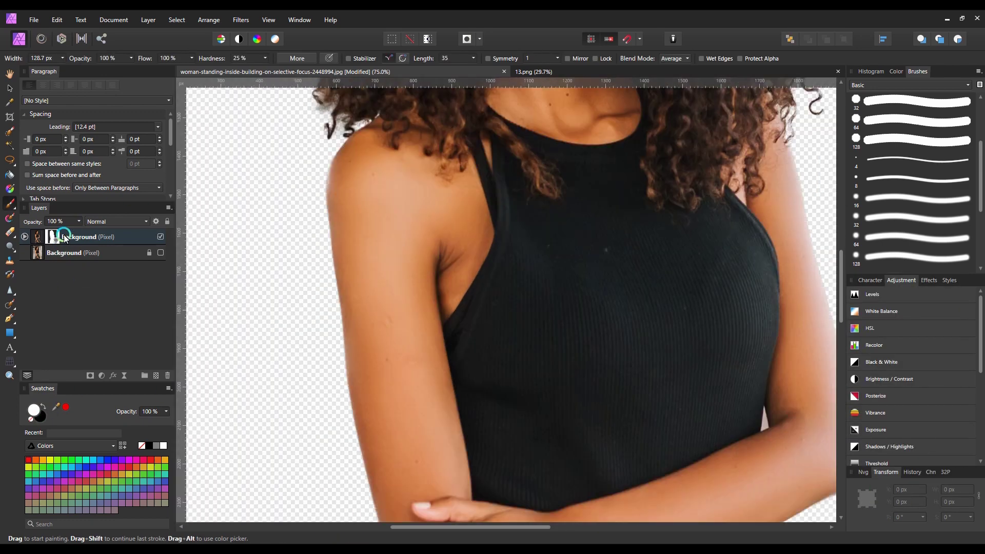
{"action": "left_click", "coordinate": [44, 408]}
{"action": "scroll", "coordinate": [475, 190], "scroll_direction": "down", "scroll_amount": 3}
{"action": "scroll", "coordinate": [528, 264], "scroll_direction": "up", "scroll_amount": 2}
{"action": "mouse_move", "coordinate": [547, 181]}
{"action": "left_mouse_down"}
{"action": "mouse_move", "coordinate": [506, 382]}
{"action": "mouse_move", "coordinate": [493, 390]}
{"action": "mouse_move", "coordinate": [498, 378]}
{"action": "left_mouse_up"}
{"action": "scroll", "coordinate": [498, 378], "scroll_direction": "down", "scroll_amount": 3}
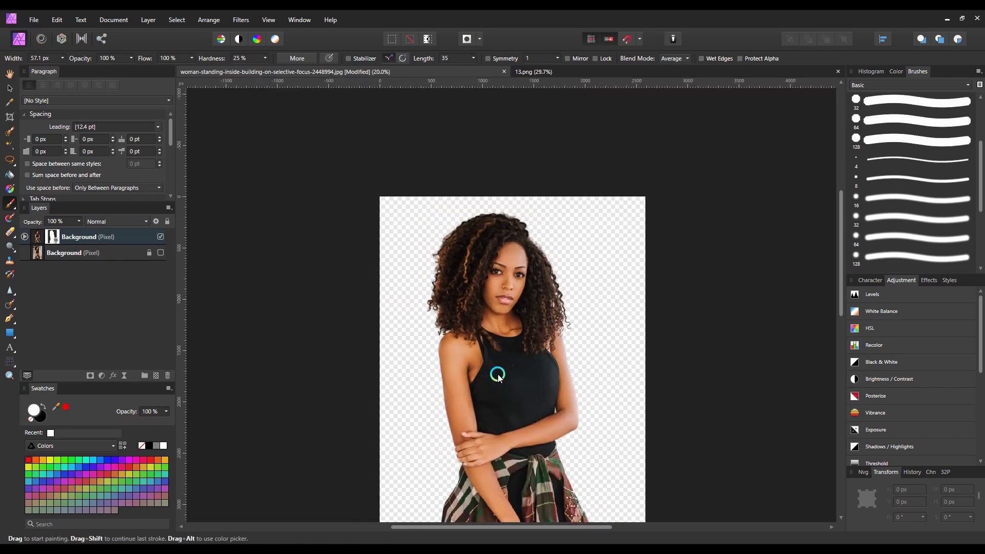
{"action": "scroll", "coordinate": [498, 376], "scroll_direction": "down", "scroll_amount": 1}
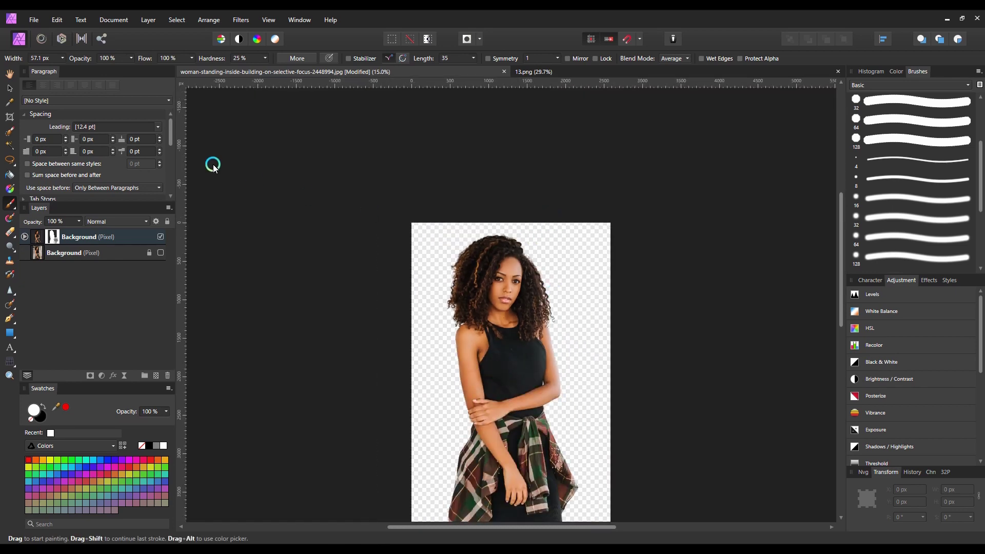
Copy the gradient Background layer from 13.png and paste it into the portrait document
{"action": "left_click", "coordinate": [13, 93]}
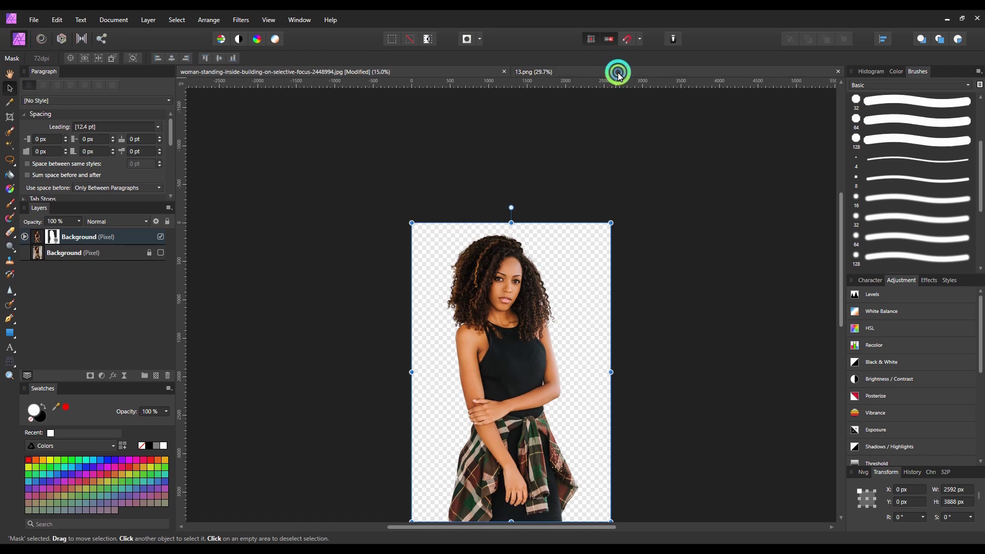
{"action": "left_click", "coordinate": [616, 74]}
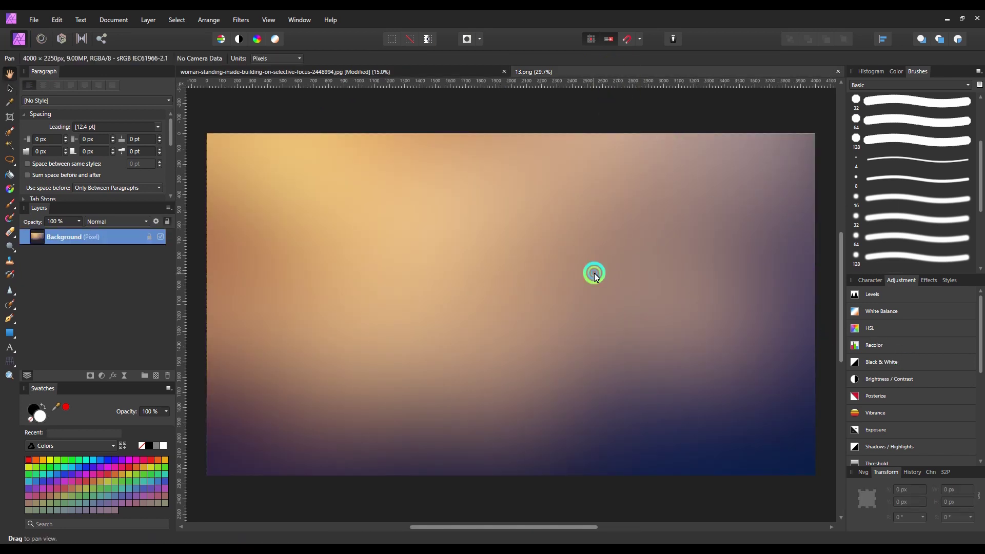
{"action": "left_click", "coordinate": [10, 88]}
{"action": "left_click", "coordinate": [257, 172]}
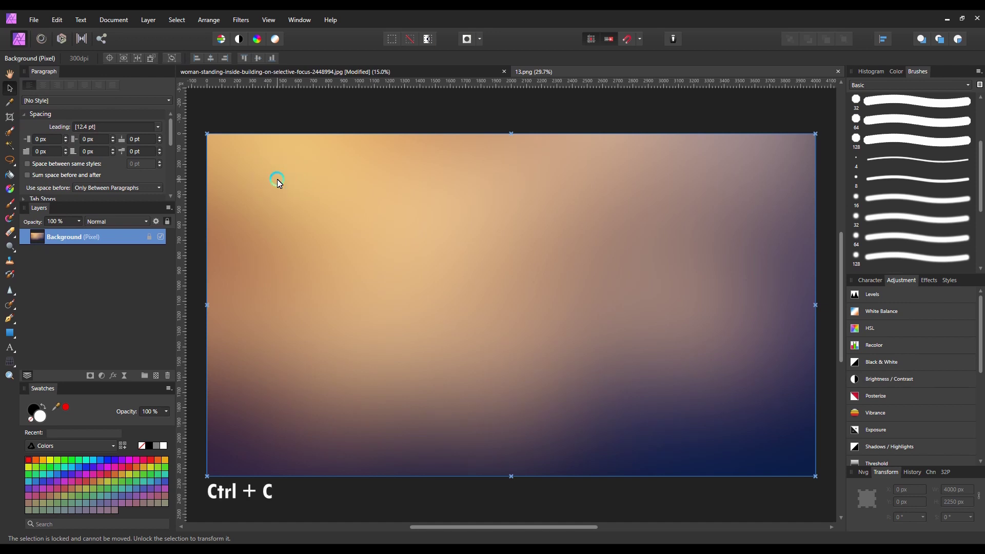
{"action": "left_click", "coordinate": [375, 73]}
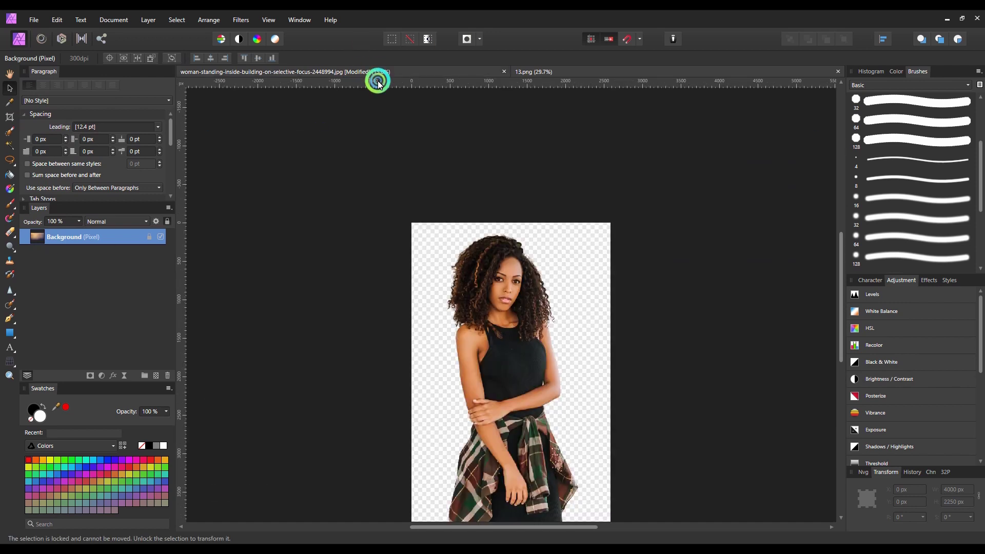
{"action": "key", "text": "ctrl+v"}
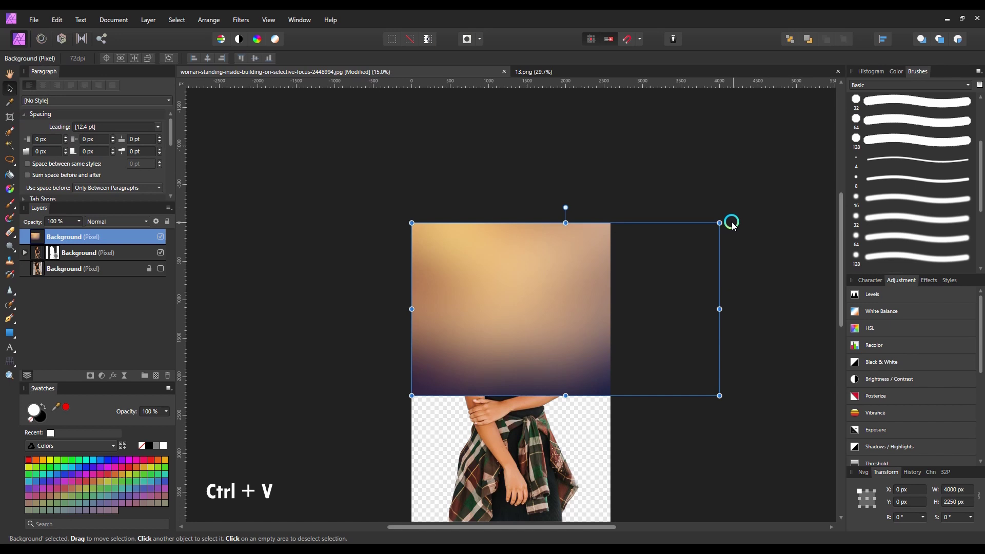
Rotate the pasted gradient layer to -90° and align it with the canvas's upper-left corner
{"action": "left_click_drag", "start_coordinate": [728, 234], "coordinate": [516, 438]}
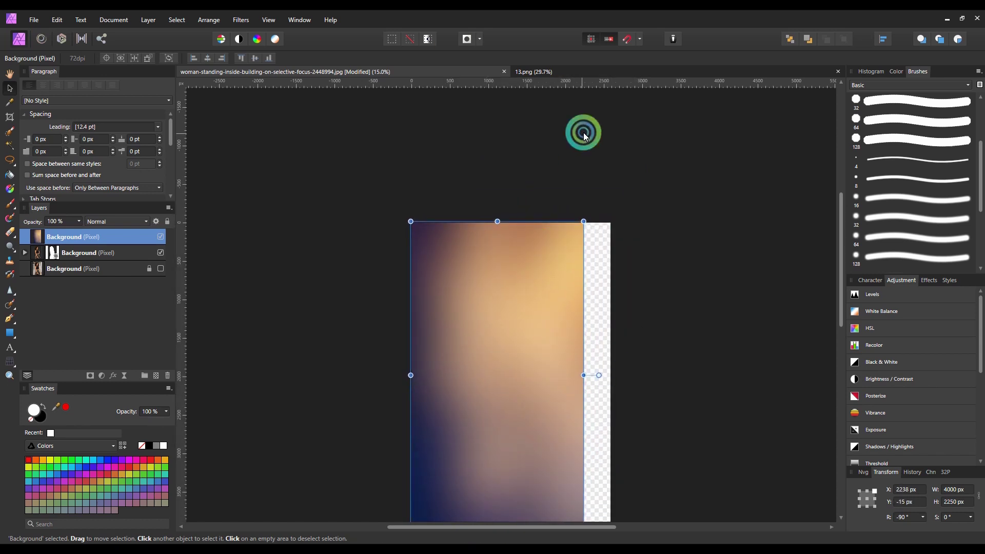
{"action": "scroll", "coordinate": [576, 278], "scroll_direction": "down", "scroll_amount": 3}
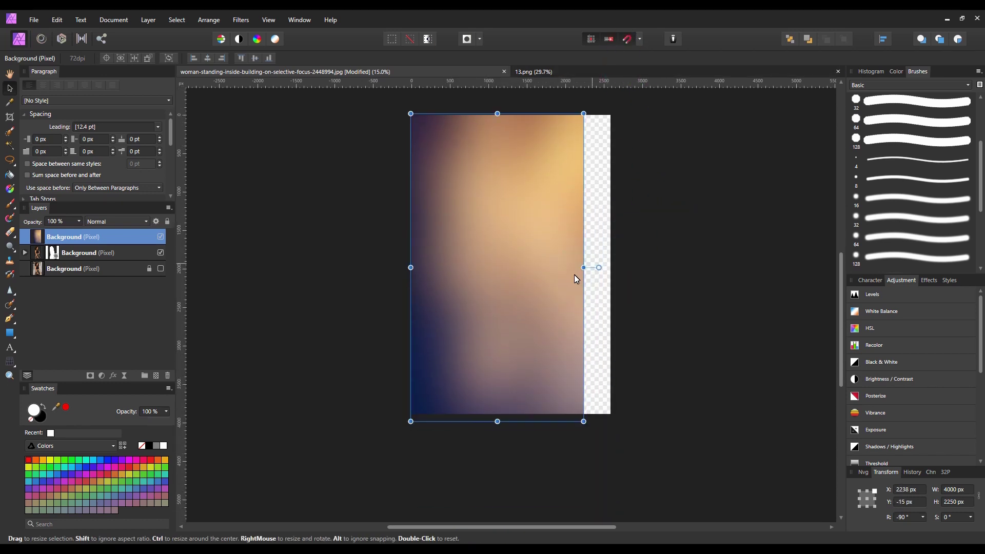
{"action": "left_click_drag", "start_coordinate": [556, 282], "coordinate": [557, 283]}
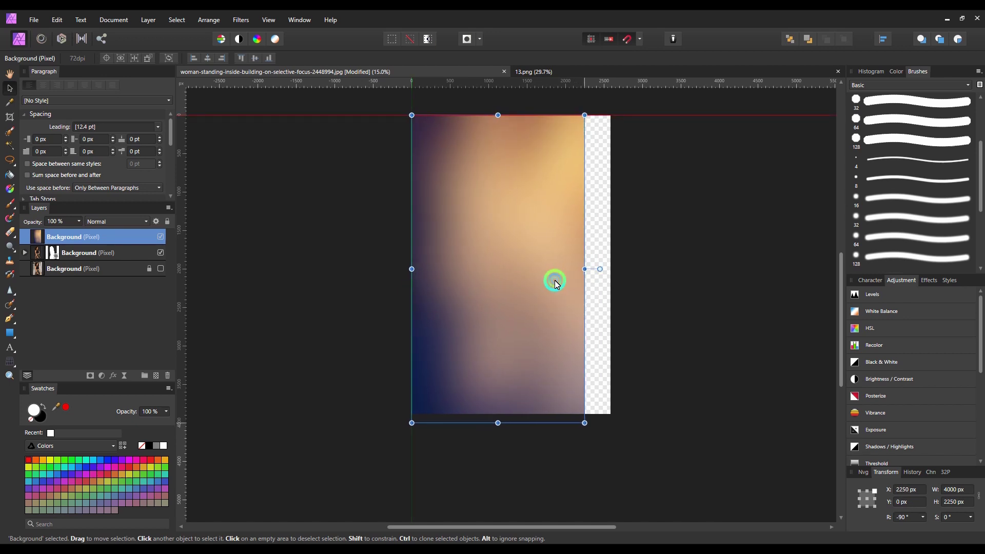
Place the gradient layer beneath the masked portrait and enlarge it proportionally to about 5029 by 2829 px to cover the canvas
{"action": "left_click_drag", "start_coordinate": [121, 238], "coordinate": [121, 259]}
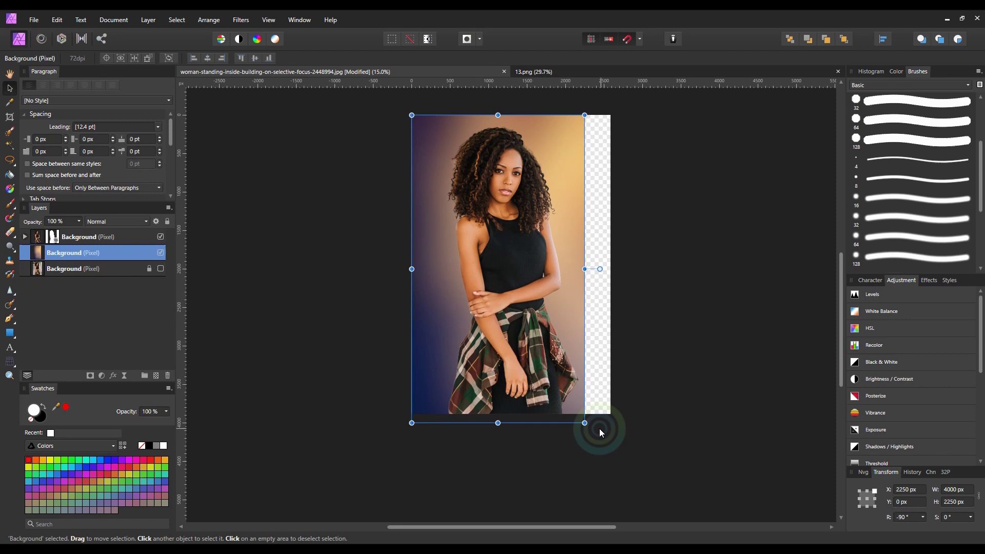
{"action": "left_click", "coordinate": [584, 424]}
{"action": "left_click_drag", "start_coordinate": [584, 426], "coordinate": [656, 482]}
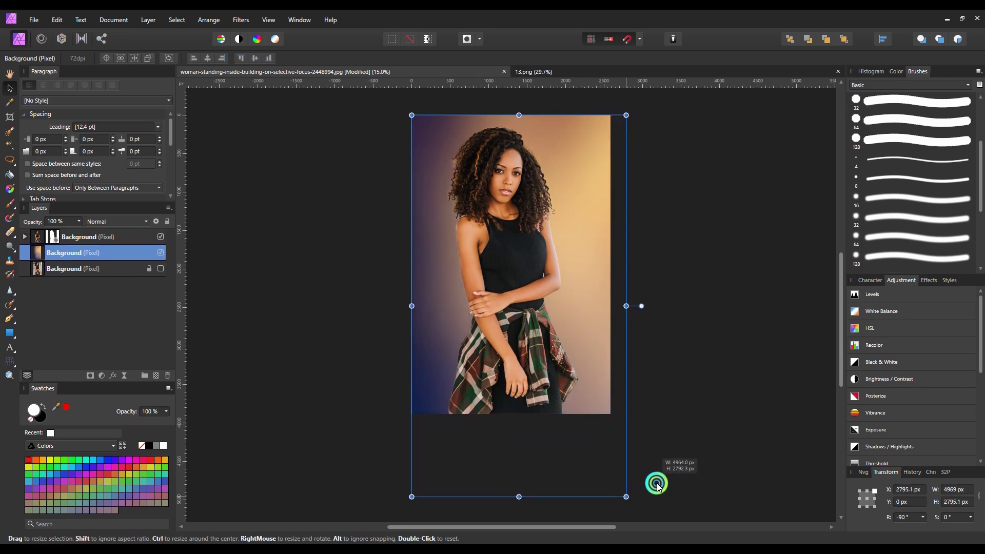
{"action": "mouse_move", "coordinate": [587, 332]}
{"action": "left_mouse_down"}
{"action": "mouse_move", "coordinate": [587, 306]}
{"action": "mouse_move", "coordinate": [589, 330]}
{"action": "mouse_move", "coordinate": [589, 322]}
{"action": "left_mouse_up"}
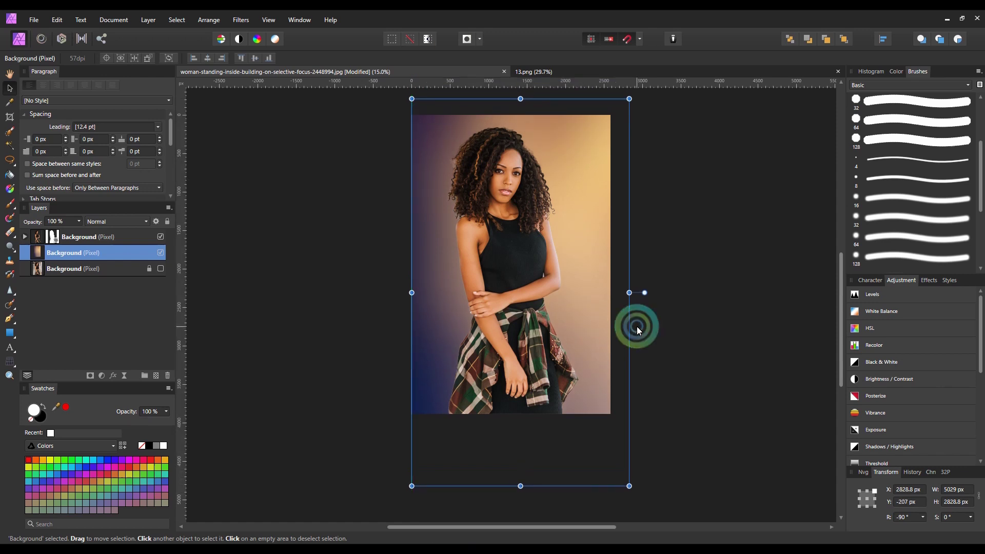
Shift the gradient layer so its edge meets the canvas's right edge at X 2592 px, Y -194 px, and deselect it
{"action": "left_click", "coordinate": [695, 343]}
{"action": "key", "text": "ctrl+plus"}
{"action": "key", "text": "ctrl+minus"}
{"action": "left_click", "coordinate": [605, 336]}
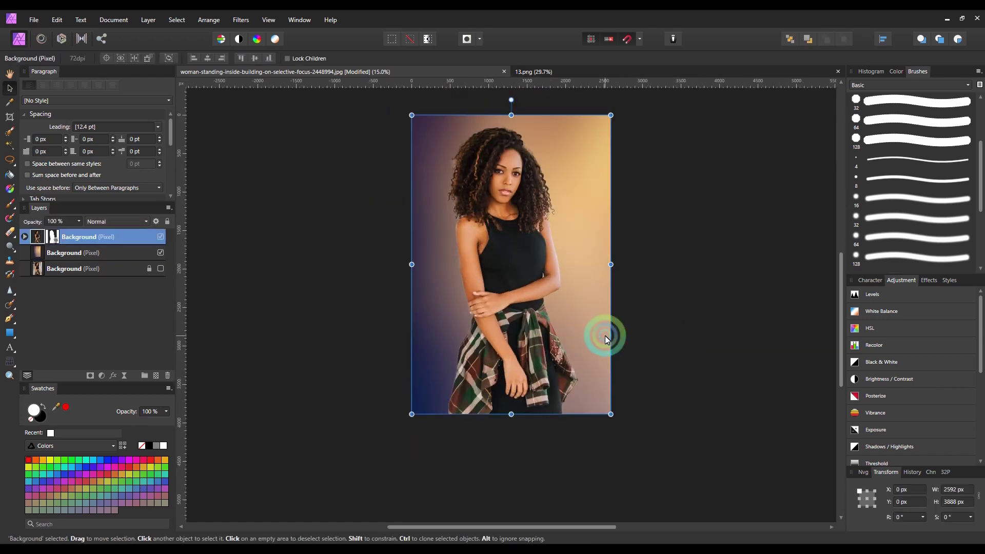
{"action": "left_click", "coordinate": [149, 255]}
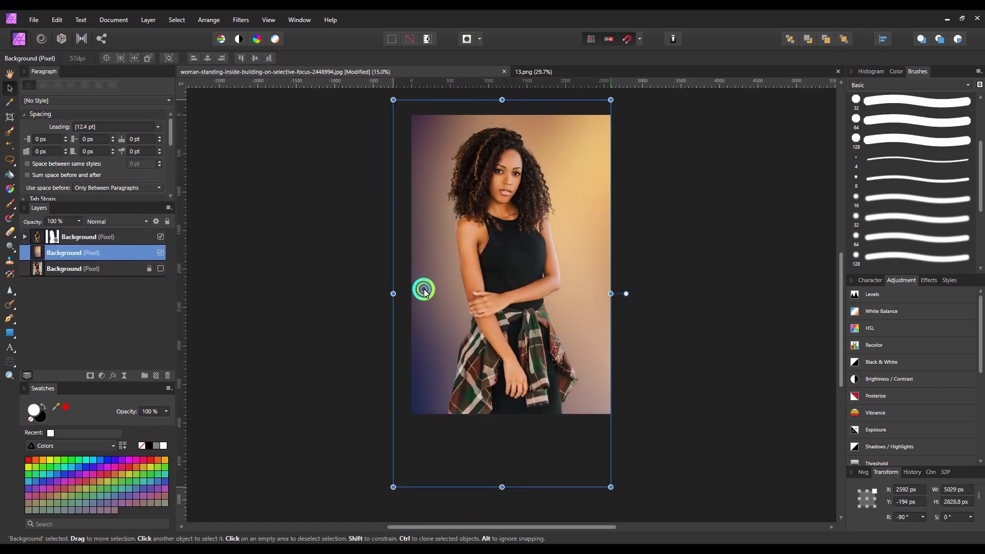
{"action": "left_click", "coordinate": [715, 330]}
{"action": "key", "text": "ctrl+0"}
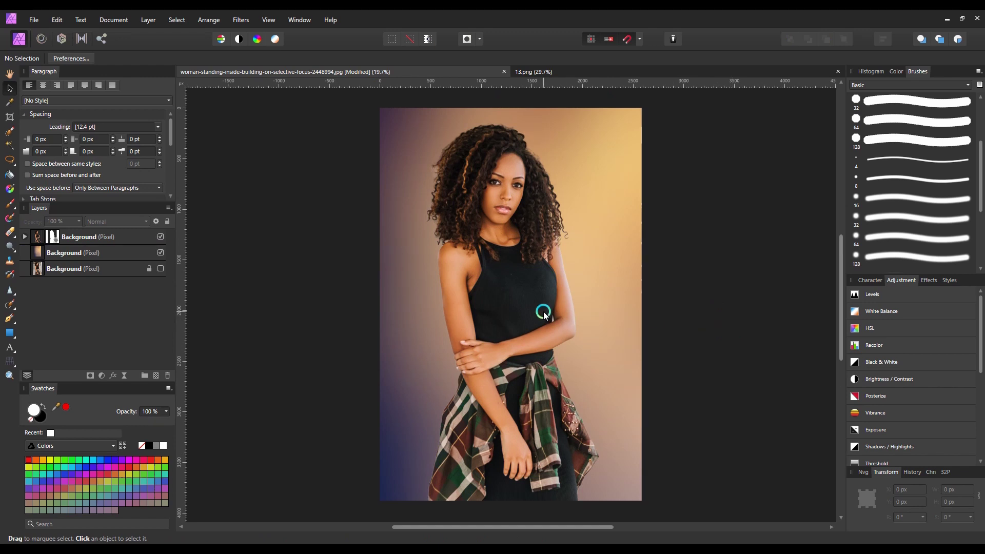